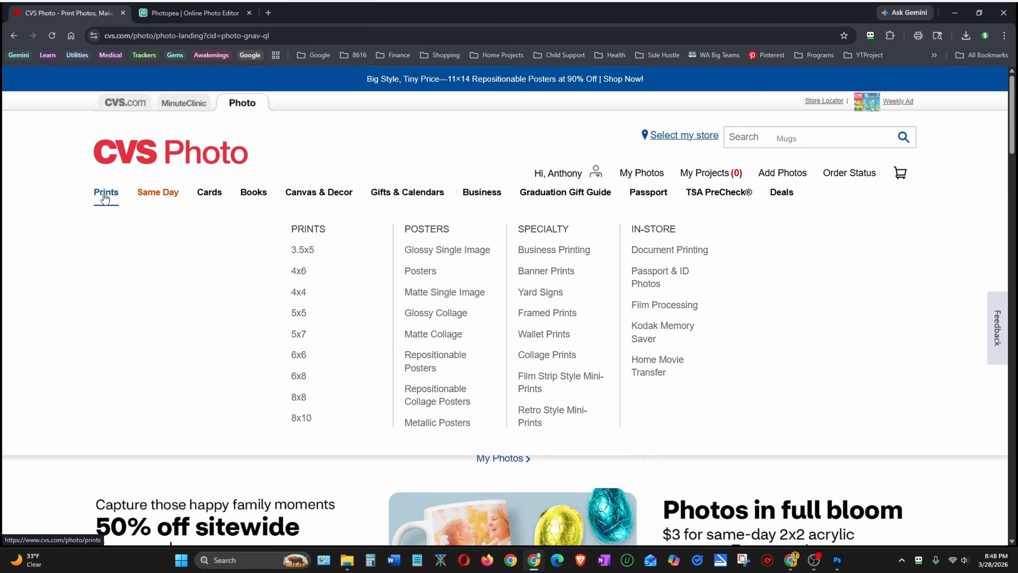
Browse the photo prints catalog and open the 18"x24" yard sign designs
{"action": "left_click", "coordinate": [105, 196]}
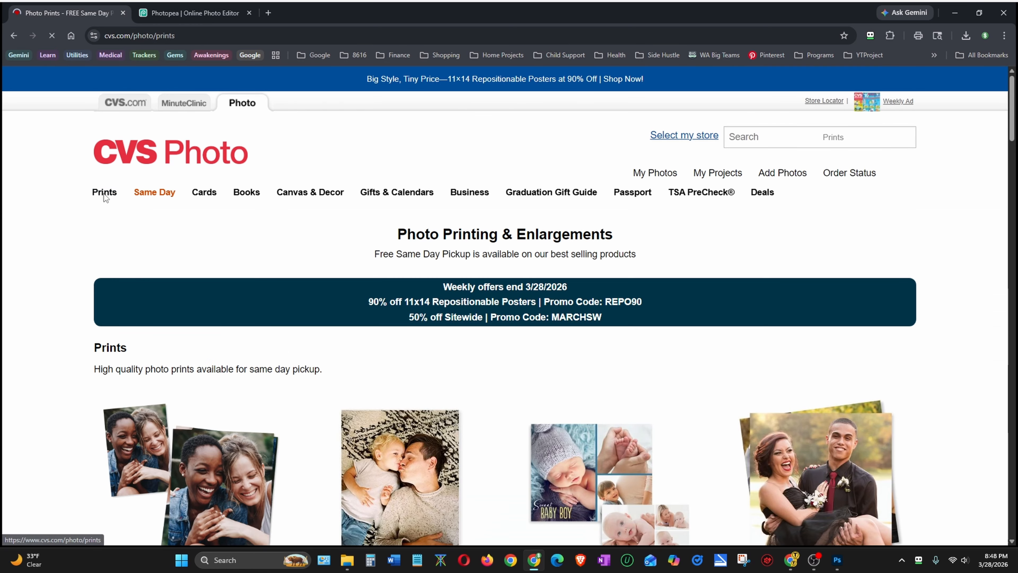
{"action": "scroll", "coordinate": [91, 228], "scroll_direction": "down", "scroll_amount": 5}
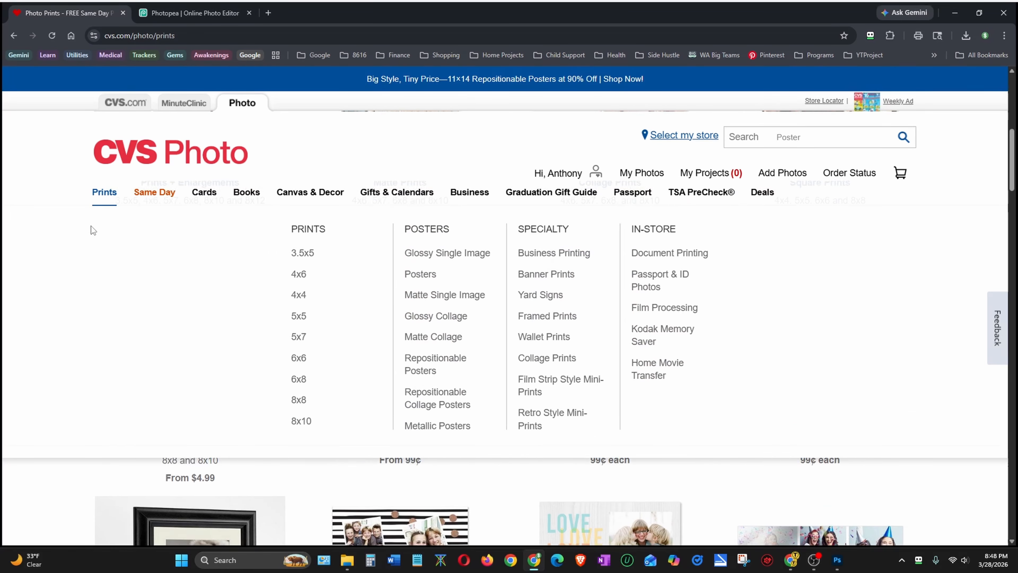
{"action": "scroll", "coordinate": [964, 439], "scroll_direction": "down", "scroll_amount": 5}
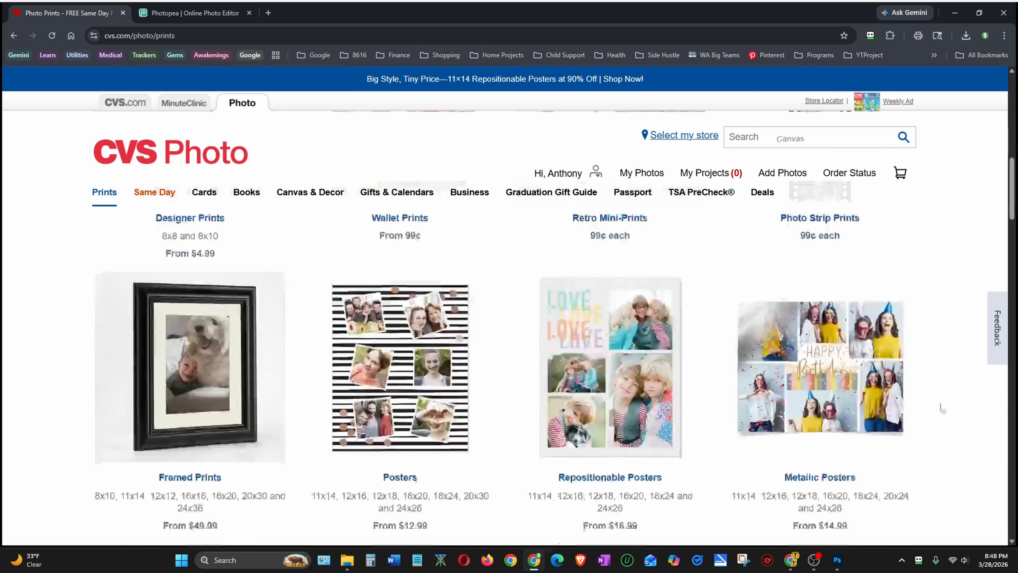
{"action": "scroll", "coordinate": [479, 524], "scroll_direction": "down", "scroll_amount": 3}
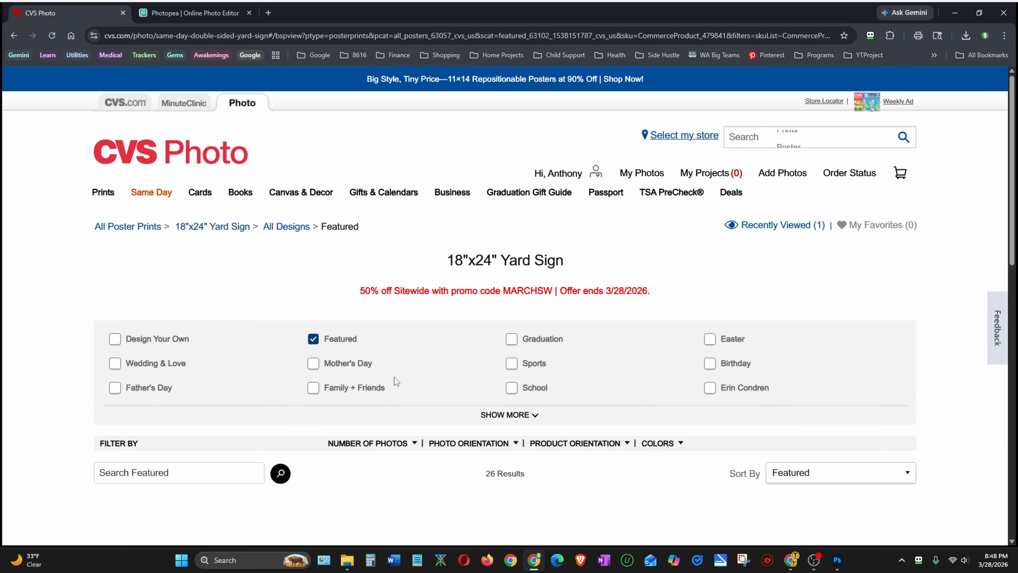
Open the Simple Grad 2026 Memories by Tumbalina design from the featured 18"x24" yard signs
{"action": "scroll", "coordinate": [471, 250], "scroll_direction": "down", "scroll_amount": 2}
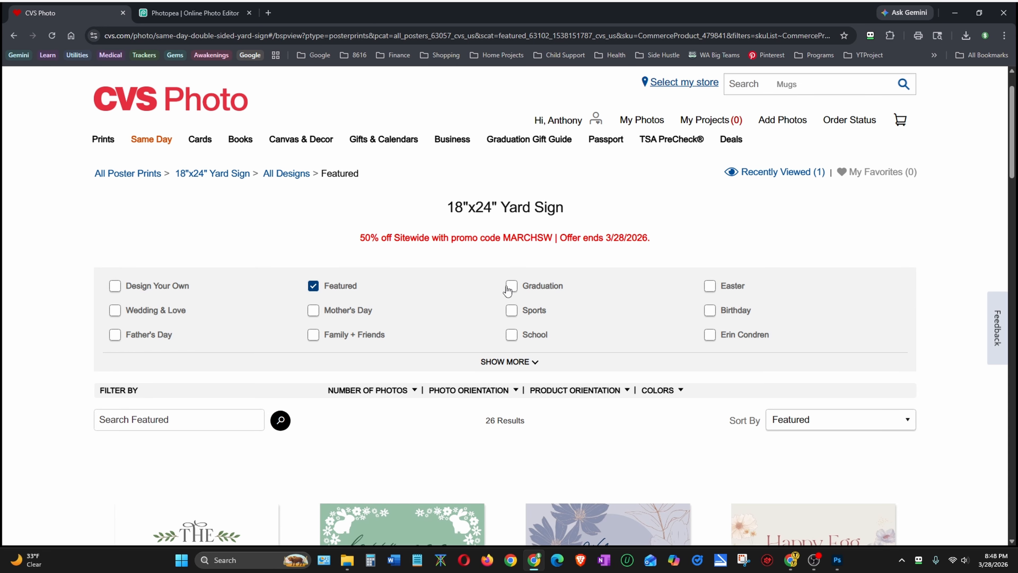
{"action": "scroll", "coordinate": [440, 356], "scroll_direction": "down", "scroll_amount": 10}
{"action": "scroll", "coordinate": [440, 359], "scroll_direction": "down", "scroll_amount": 3}
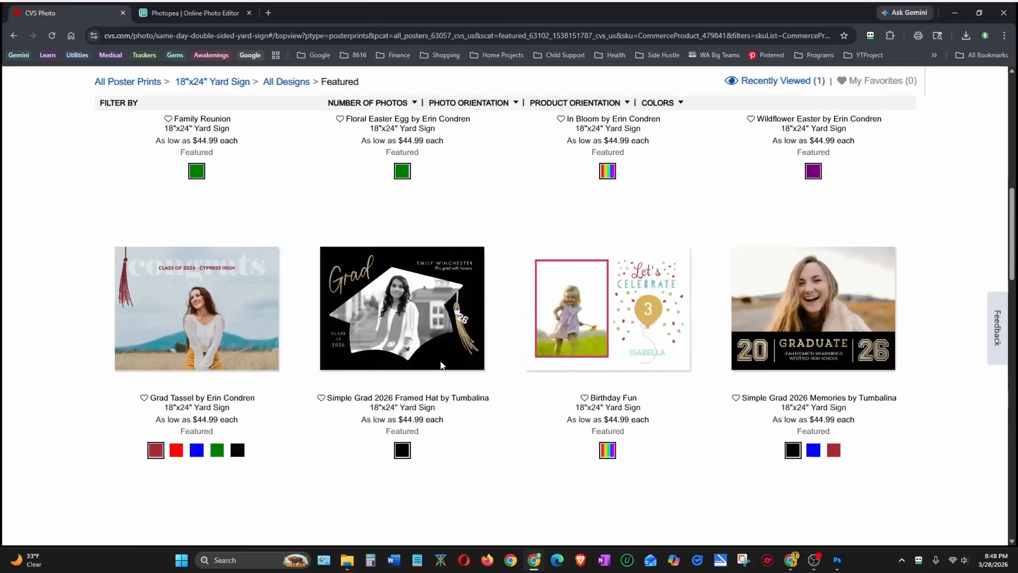
{"action": "left_click", "coordinate": [802, 395]}
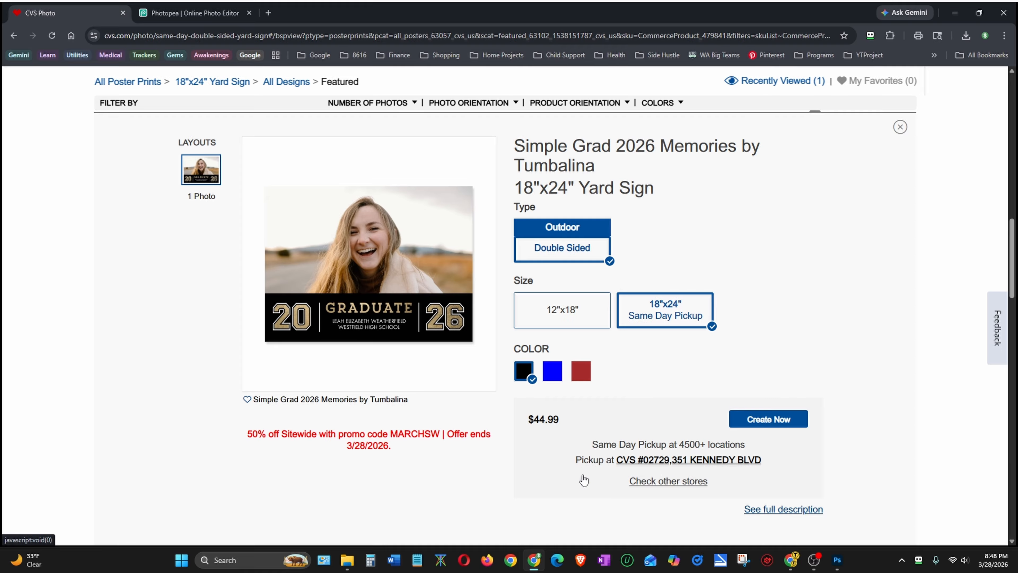
Preview the blue and red color variants, then start creating the 18"x24" yard sign in black
{"action": "left_click", "coordinate": [559, 375]}
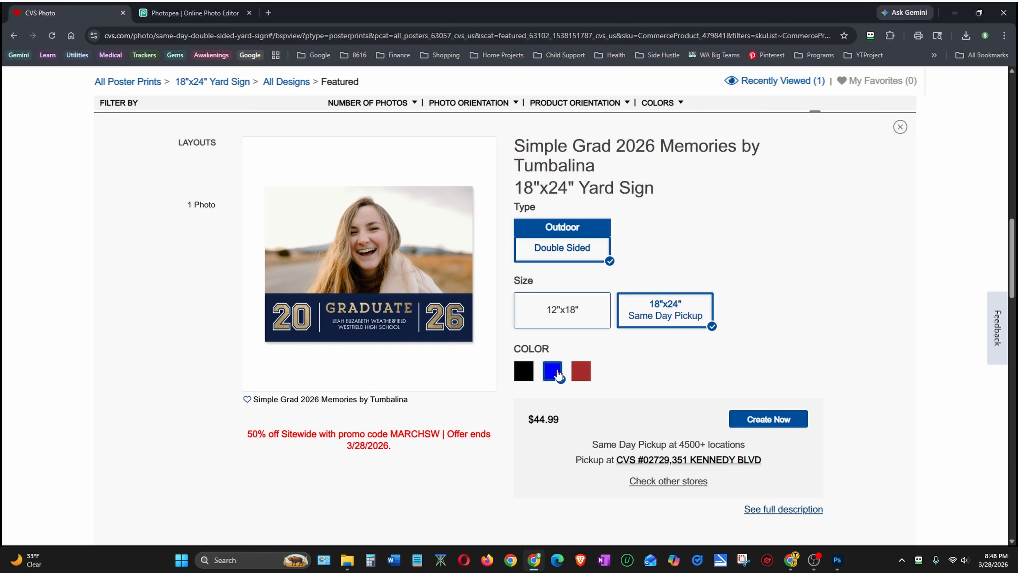
{"action": "left_click", "coordinate": [586, 374]}
{"action": "left_click", "coordinate": [518, 376]}
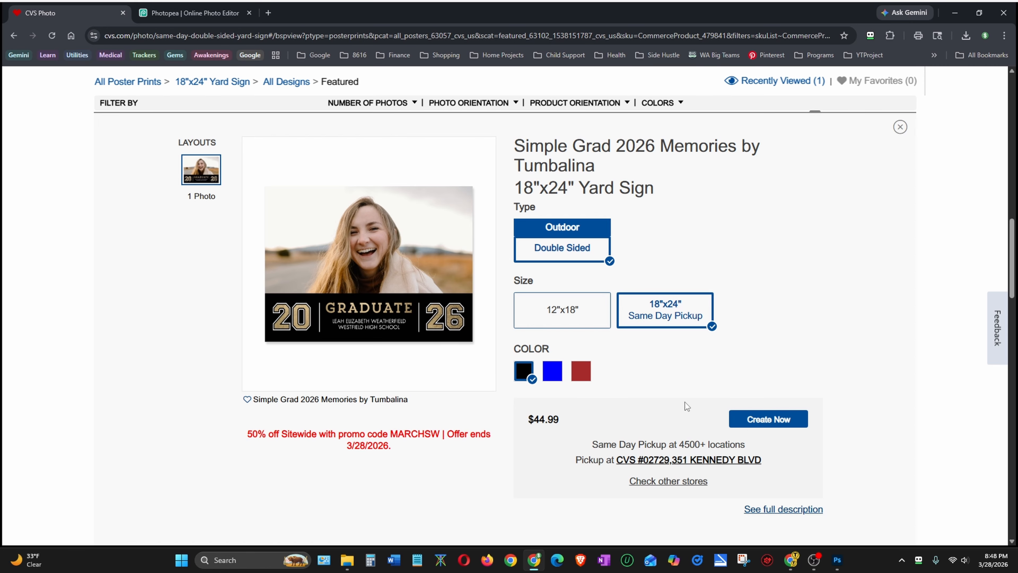
{"action": "left_click", "coordinate": [755, 419]}
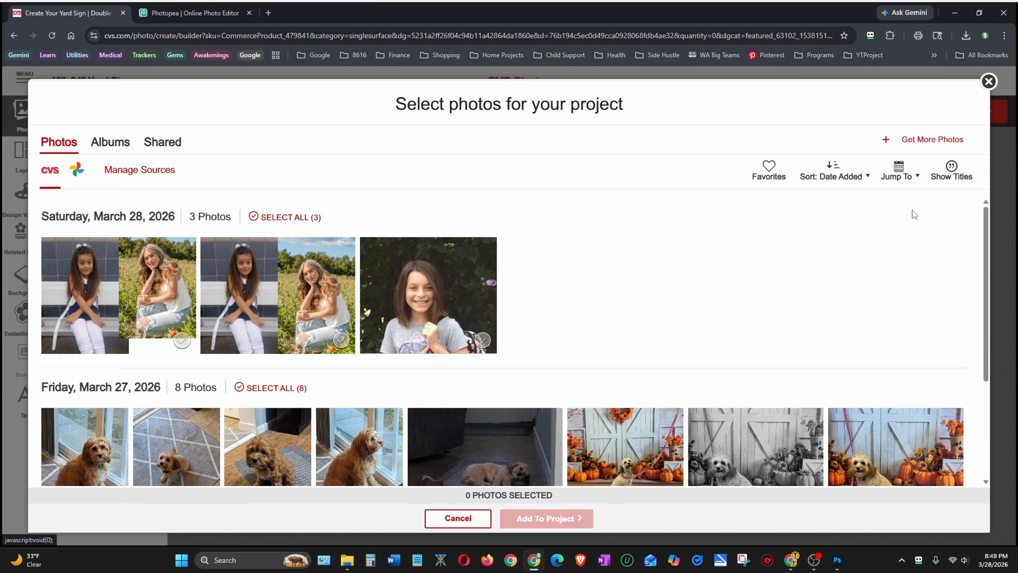
Upload the outdoor portrait and the first-day-of-school photo from the computer's Desktop Grad Photo folder into the project
{"action": "left_click", "coordinate": [917, 141]}
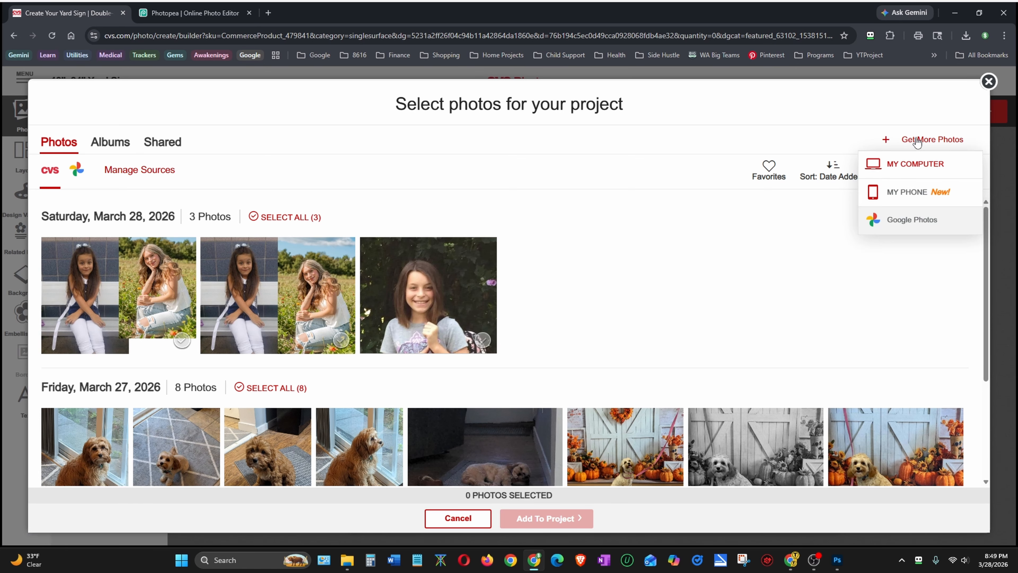
{"action": "left_click", "coordinate": [904, 166]}
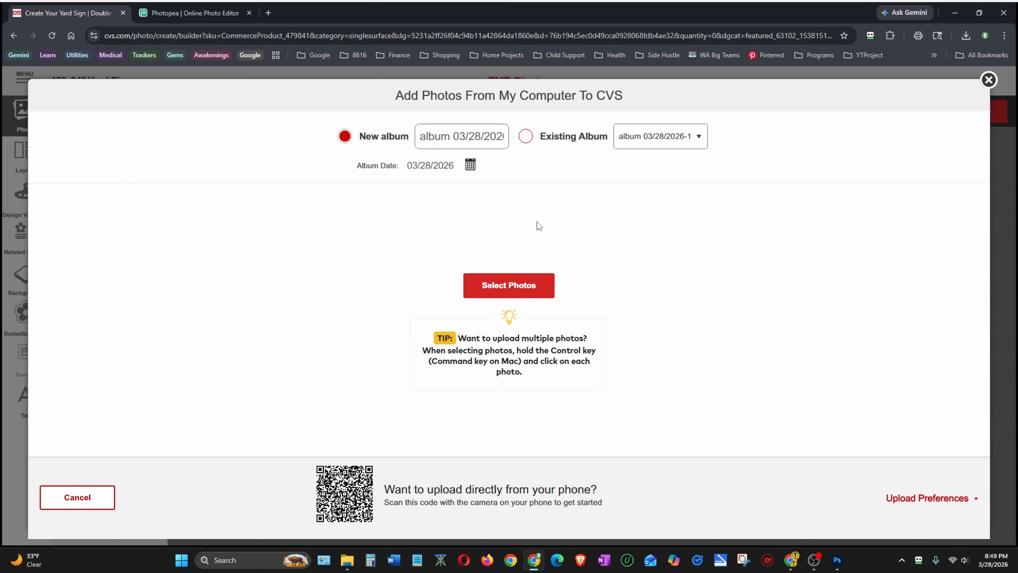
{"action": "left_click", "coordinate": [504, 283]}
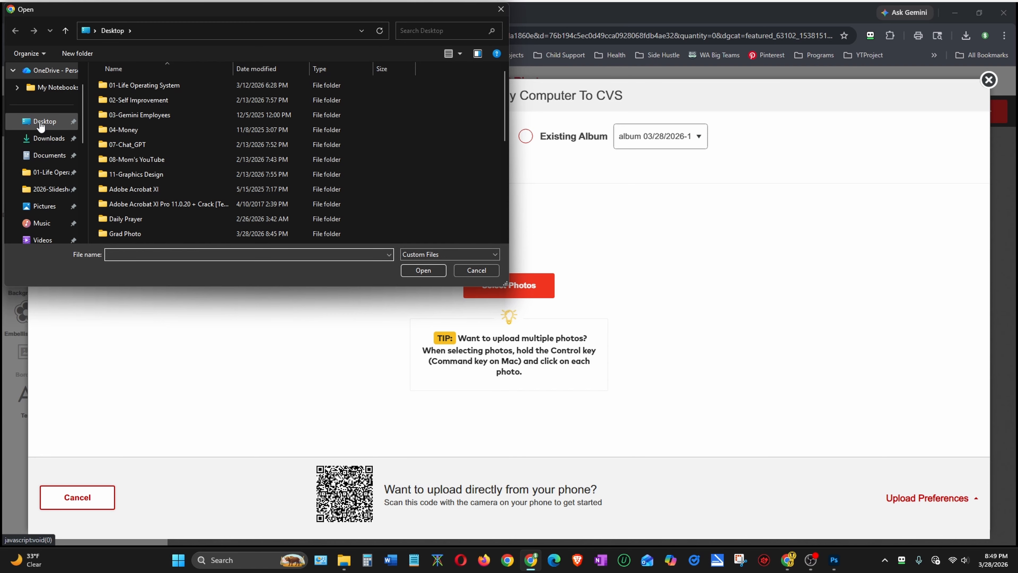
{"action": "left_click", "coordinate": [43, 124]}
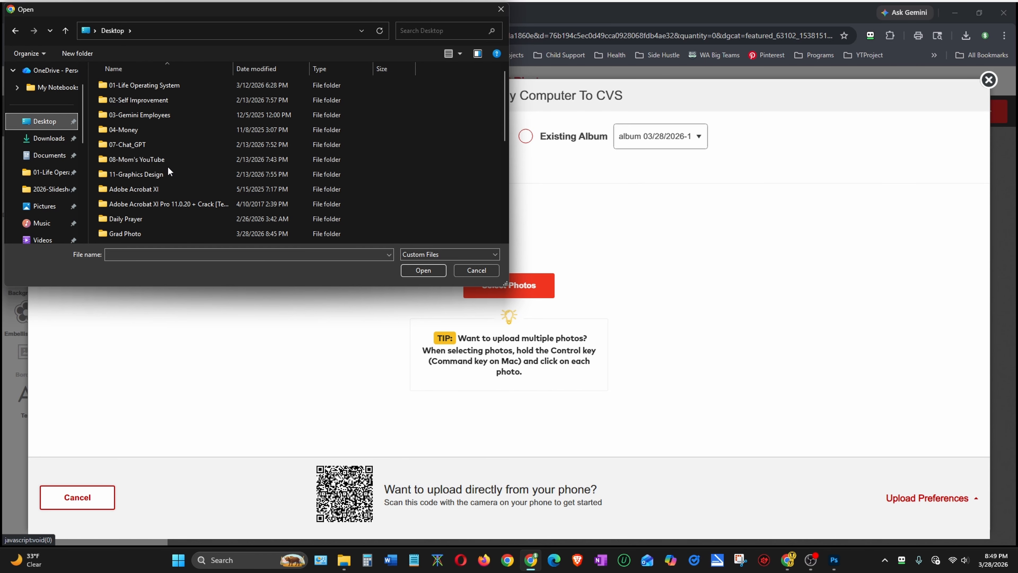
{"action": "scroll", "coordinate": [157, 194], "scroll_direction": "down", "scroll_amount": 1}
{"action": "double_click", "coordinate": [128, 191]}
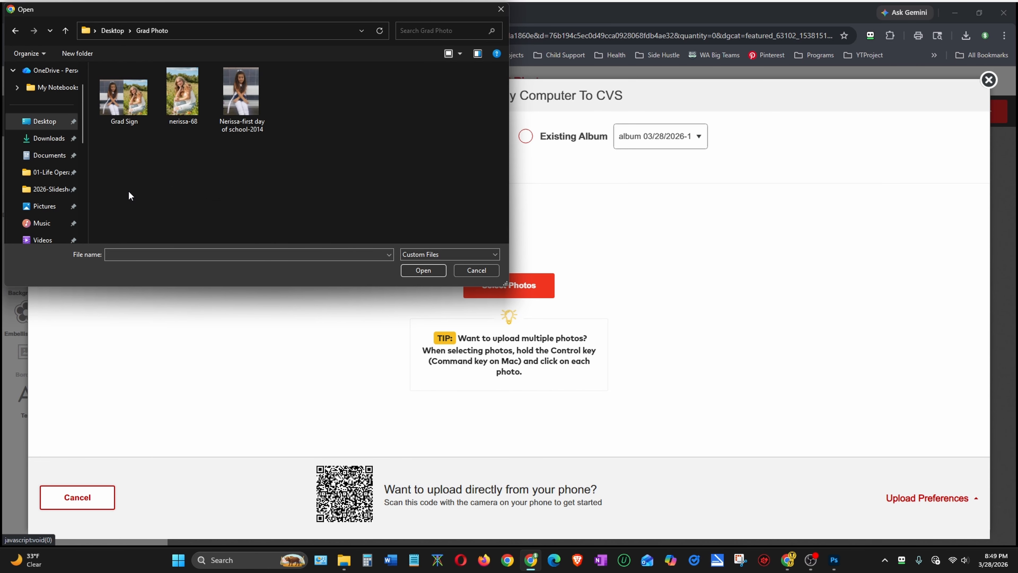
{"action": "left_click", "coordinate": [183, 102]}
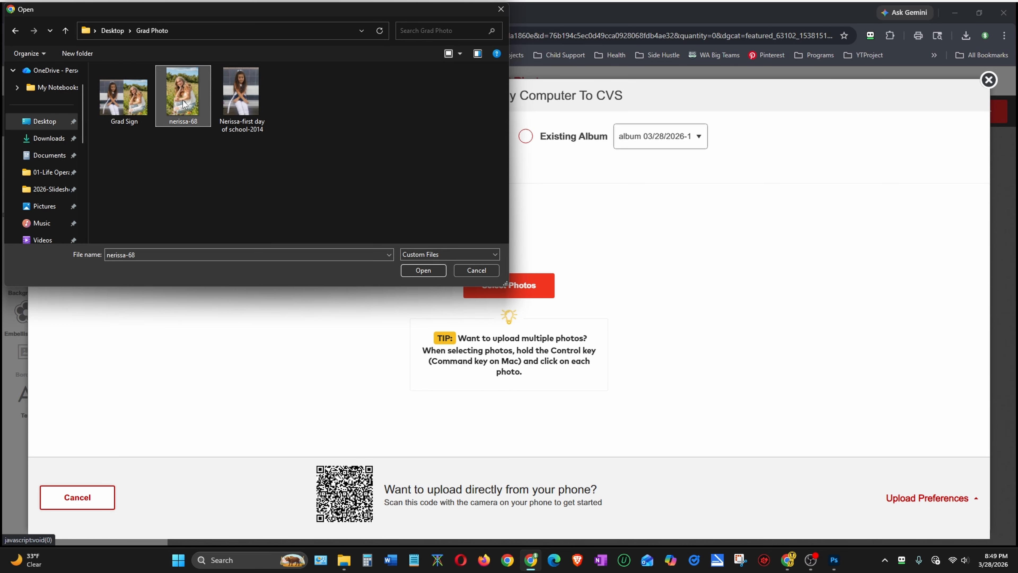
{"action": "left_click", "coordinate": [236, 99], "text": "ctrl"}
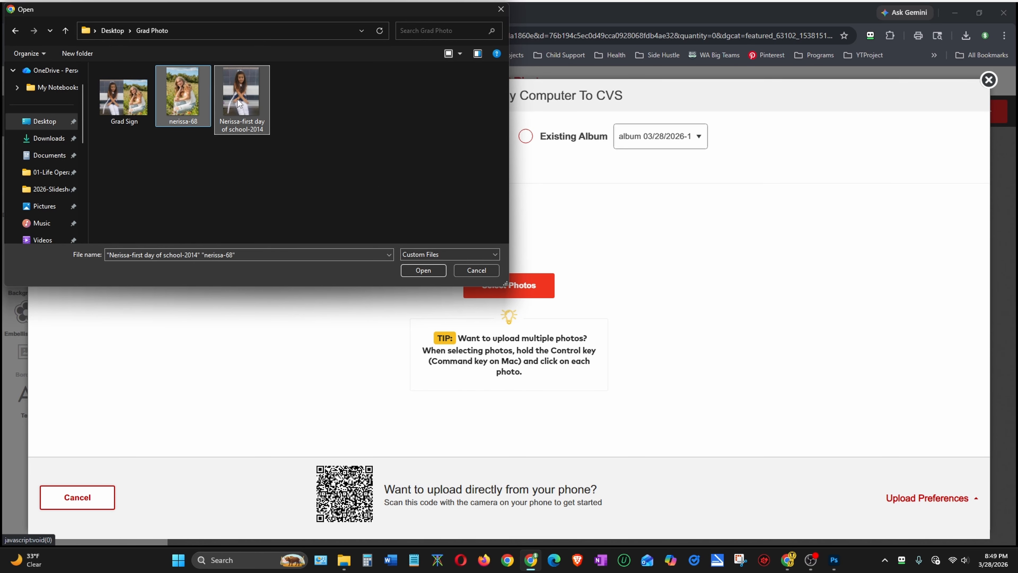
{"action": "left_click", "coordinate": [415, 270]}
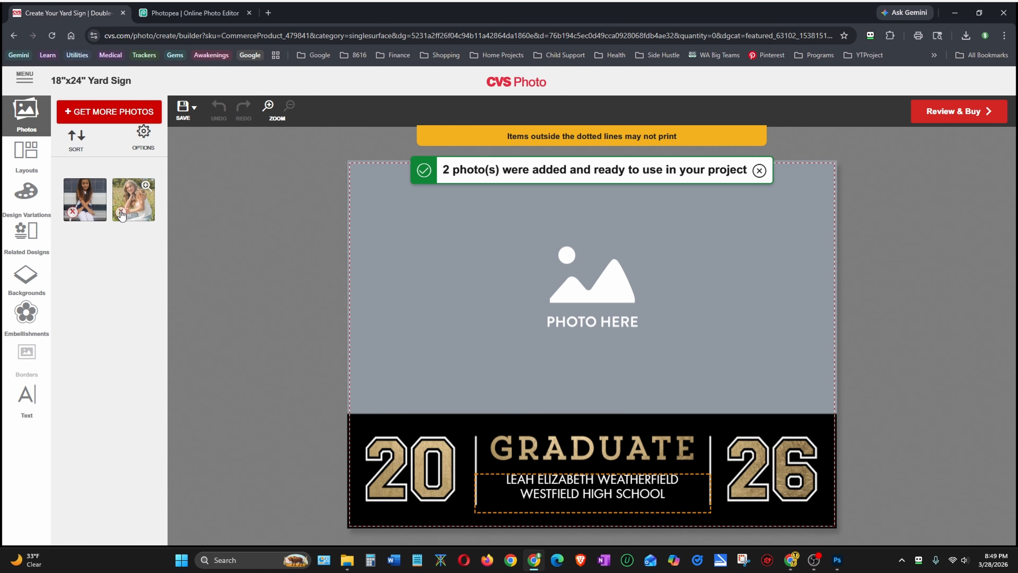
Fill the sign's photo area with the outdoor portrait and reposition it within the frame
{"action": "left_click", "coordinate": [130, 199]}
{"action": "left_click_drag", "start_coordinate": [586, 240], "coordinate": [582, 321]}
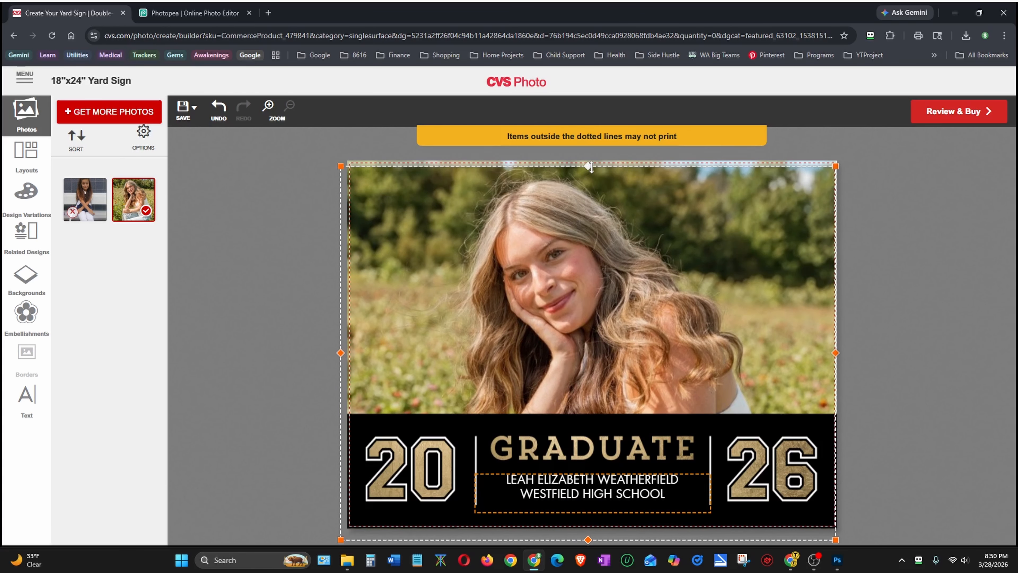
Replace the sign's picture with the first-day-of-school photo and remove the outdoor portrait from the project photos
{"action": "left_click", "coordinate": [81, 200]}
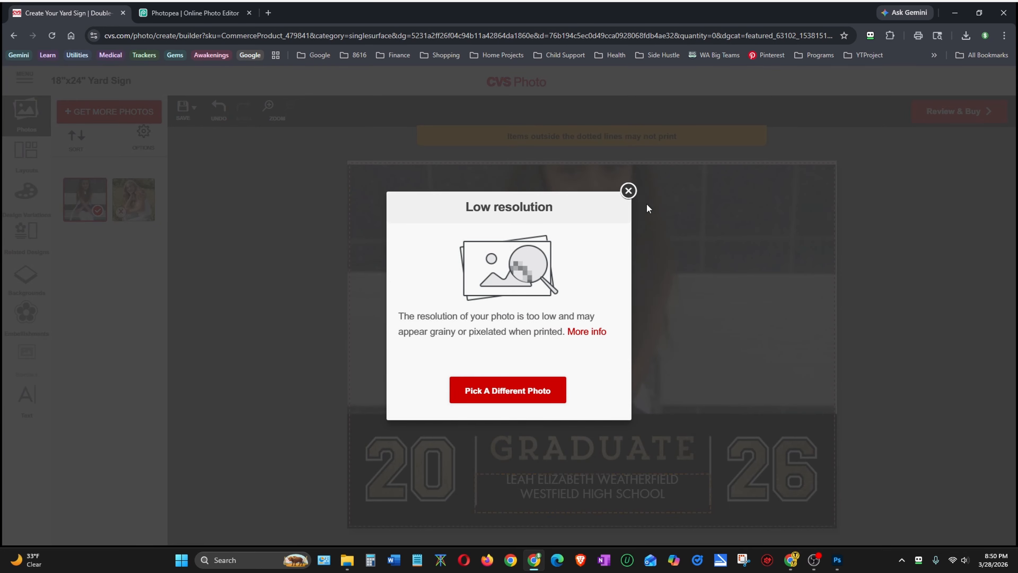
{"action": "left_click", "coordinate": [628, 191]}
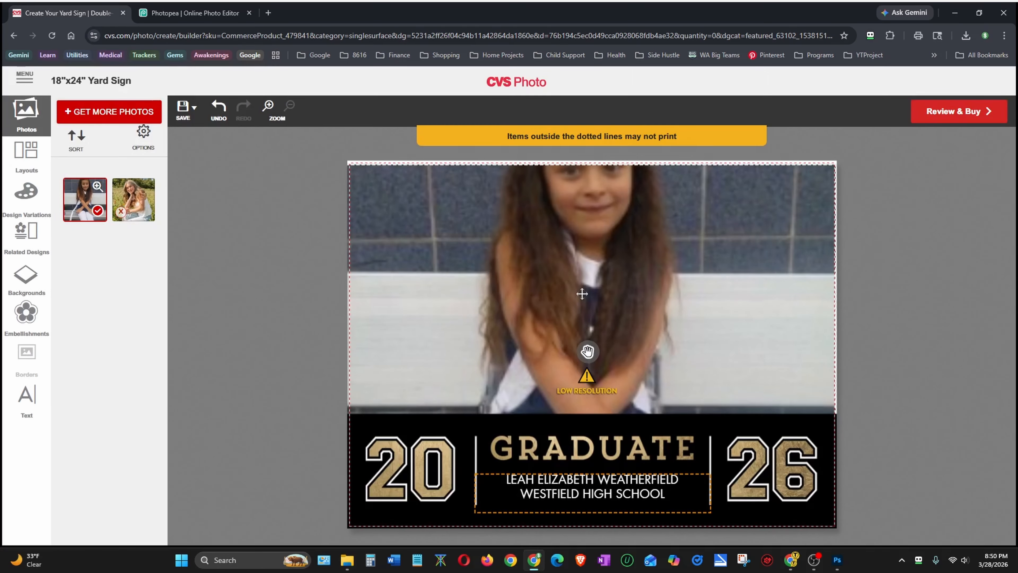
{"action": "left_click", "coordinate": [120, 211]}
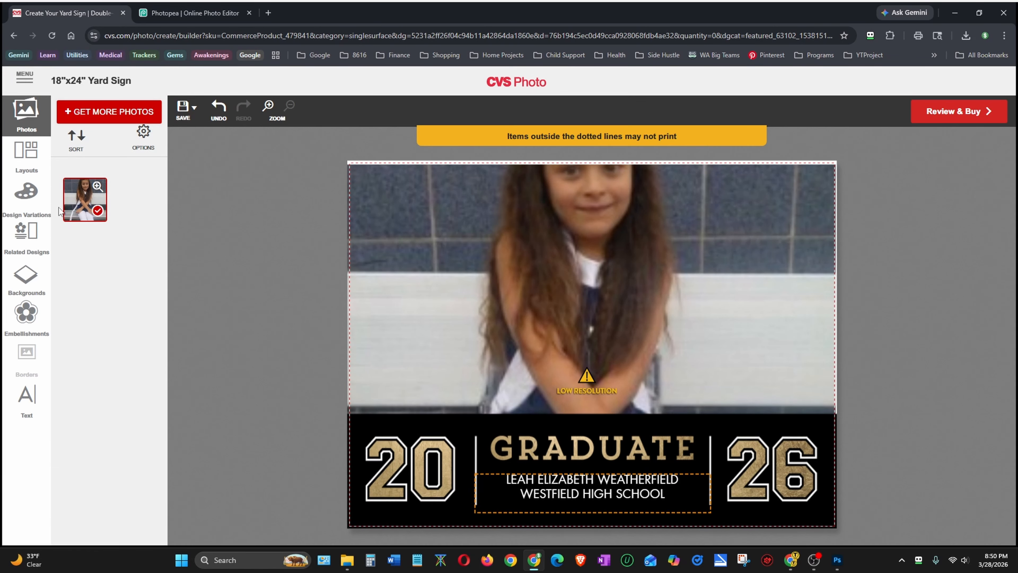
Switch to Photopea and set up a new project 3638 pixels wide and 2738 pixels high
{"action": "left_click", "coordinate": [201, 15]}
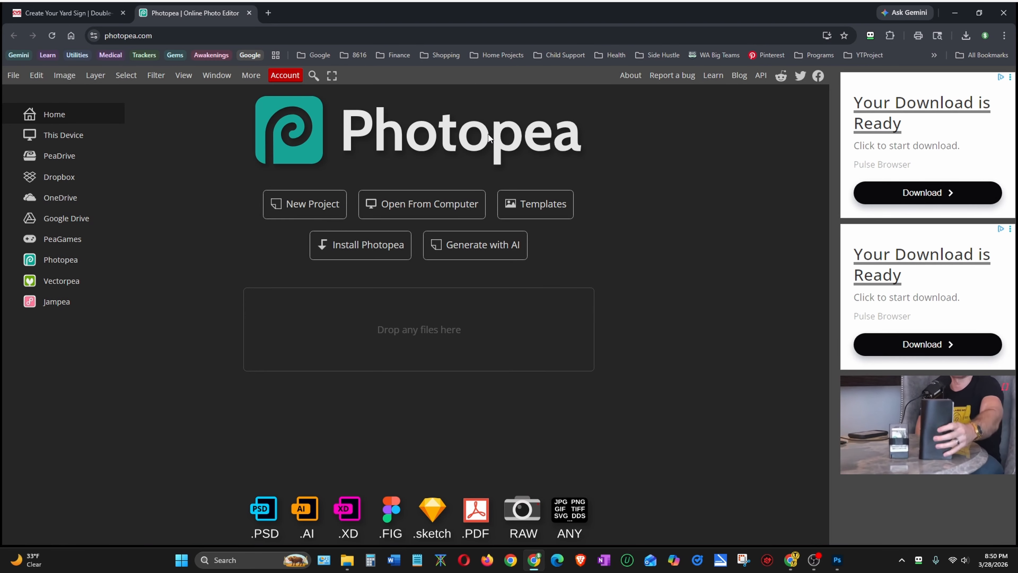
{"action": "left_click", "coordinate": [303, 206]}
{"action": "left_click", "coordinate": [603, 178]}
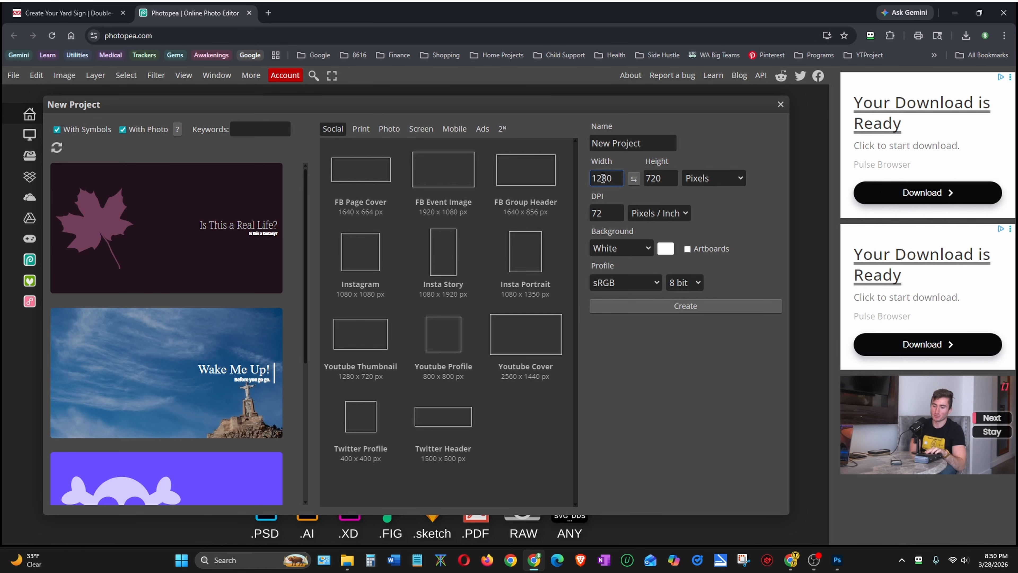
{"action": "double_click", "coordinate": [602, 178]}
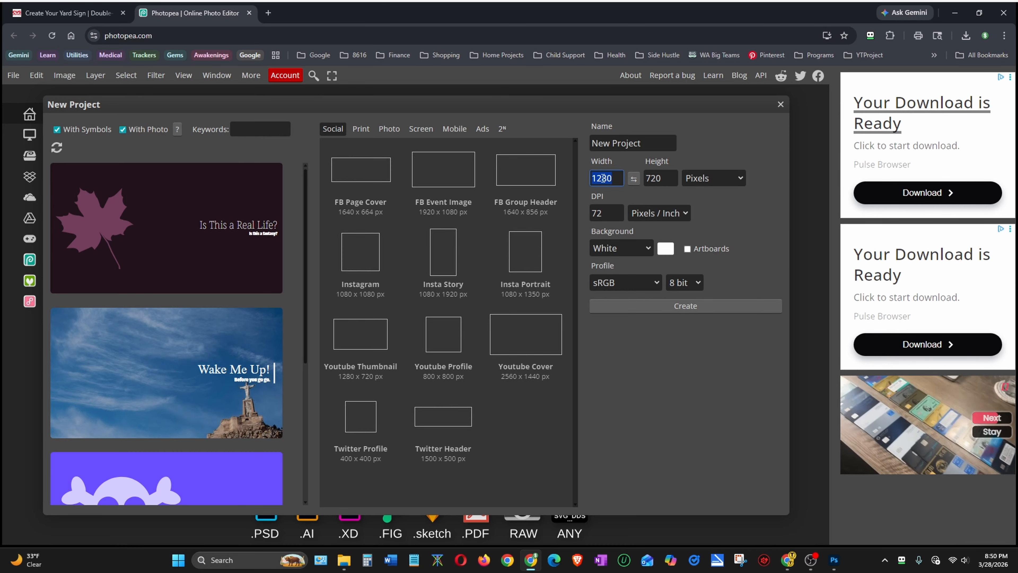
{"action": "type", "text": "3638"}
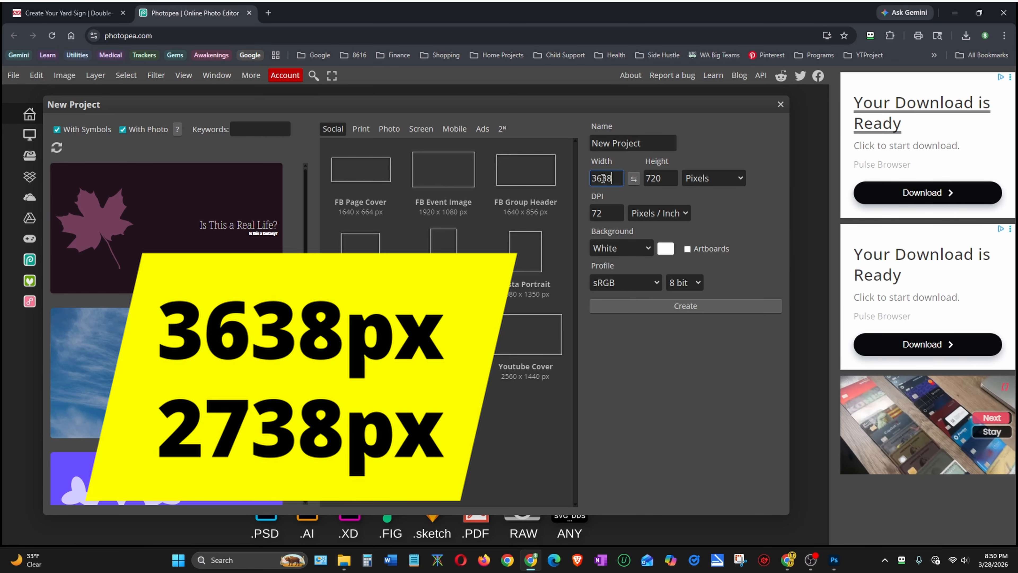
{"action": "left_click", "coordinate": [661, 176]}
{"action": "double_click", "coordinate": [661, 177]}
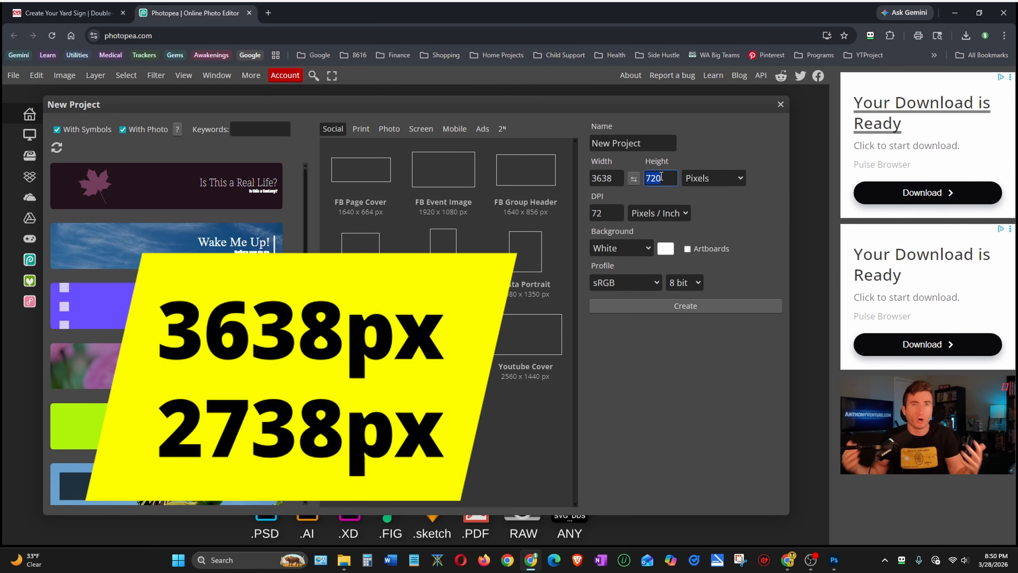
{"action": "type", "text": "273"}
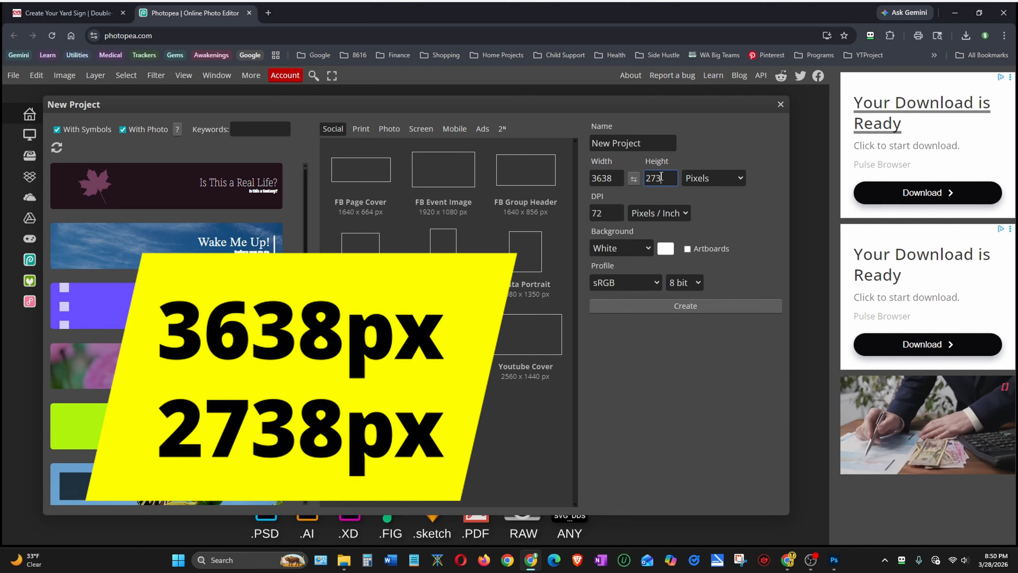
{"action": "type", "text": "8"}
Name the new project Grad Yard Sign and create it
{"action": "left_click_drag", "start_coordinate": [641, 144], "coordinate": [588, 143]}
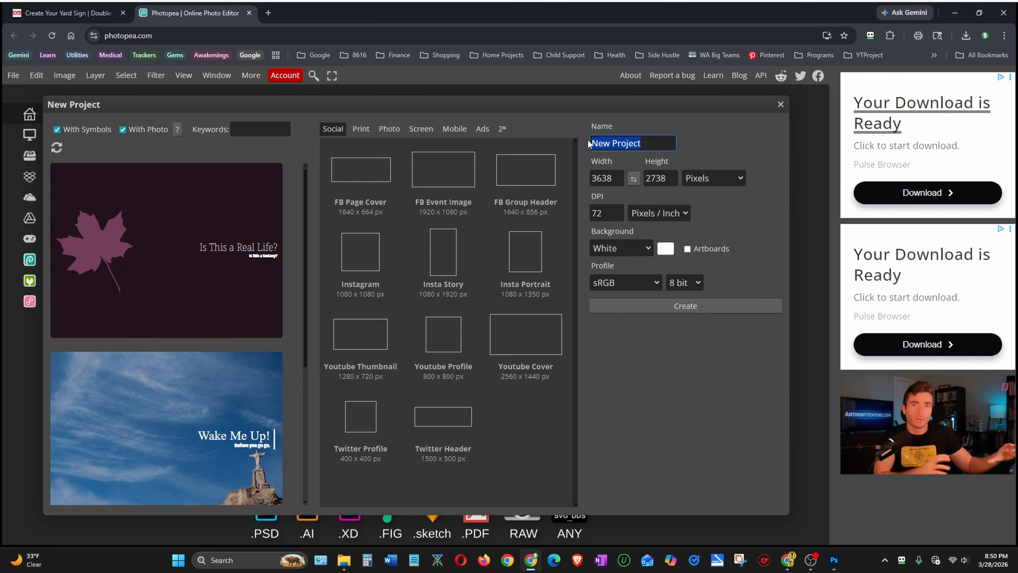
{"action": "type", "text": "Grad Sign"}
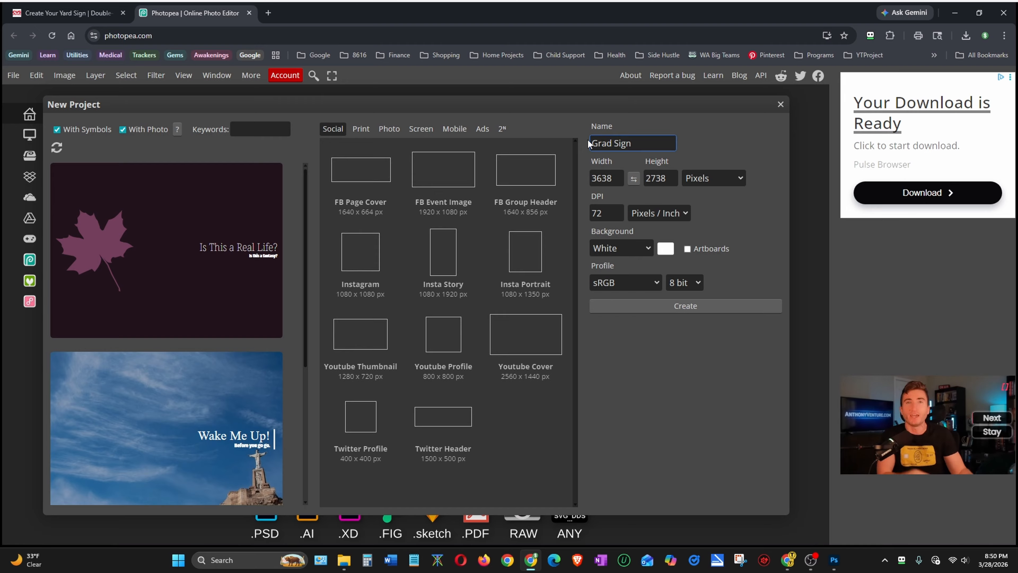
{"action": "type", "text": "Yard"}
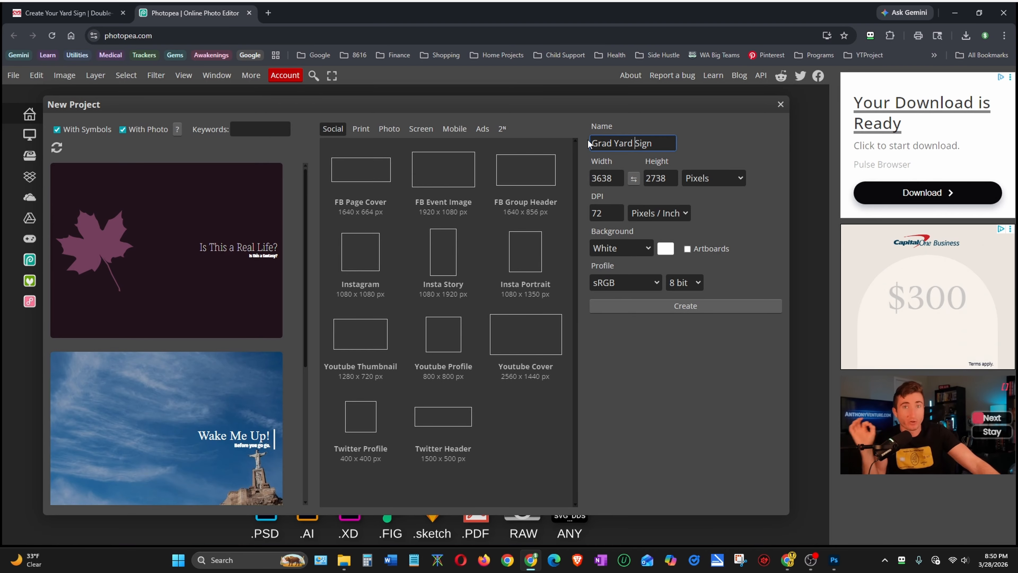
{"action": "left_click", "coordinate": [697, 306]}
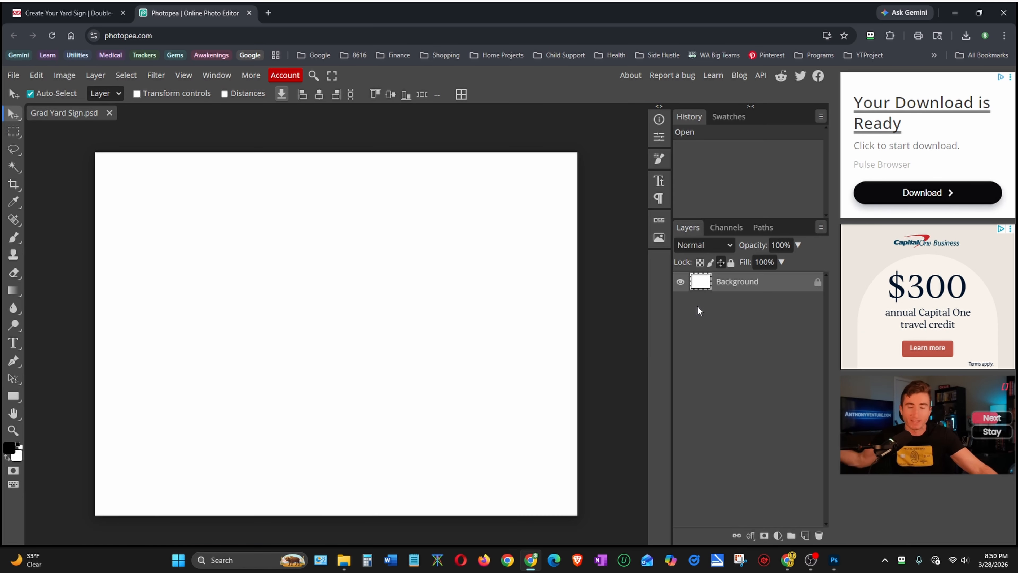
Place the outdoor portrait from the Grad Photo folder into the Grad Yard Sign document
{"action": "left_click", "coordinate": [12, 75]}
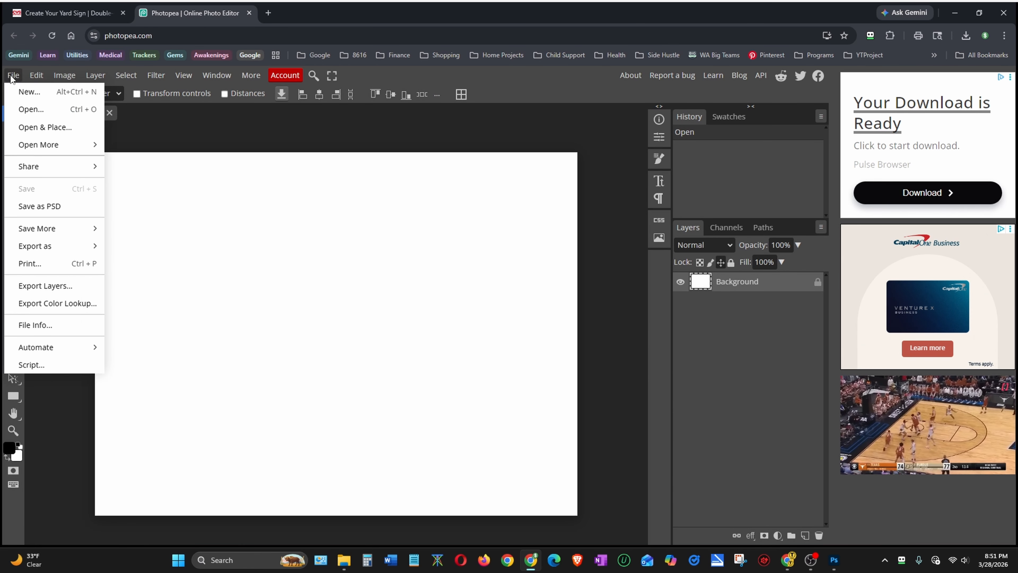
{"action": "left_click", "coordinate": [35, 127]}
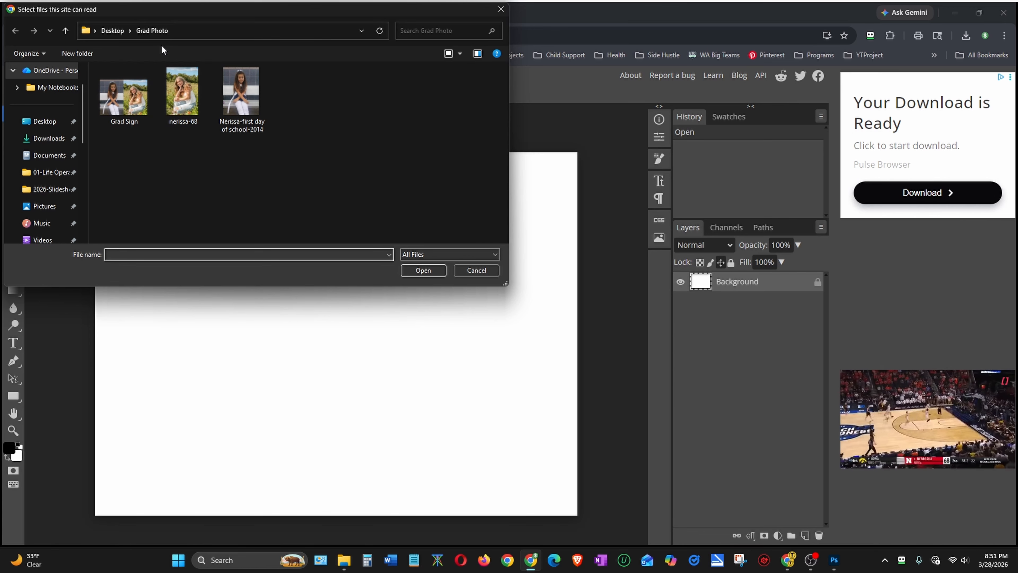
{"action": "left_click", "coordinate": [184, 99]}
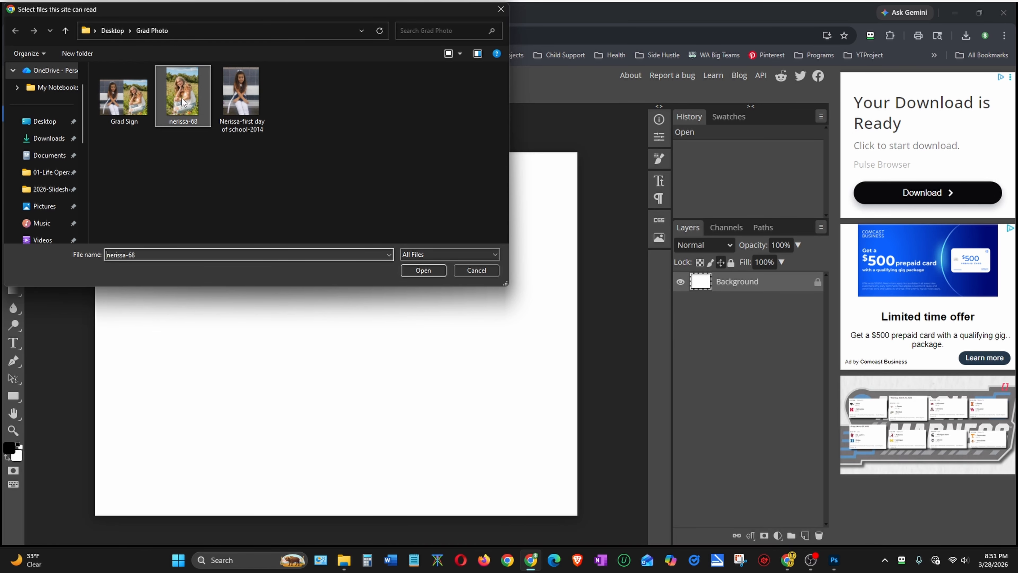
{"action": "left_click", "coordinate": [413, 270]}
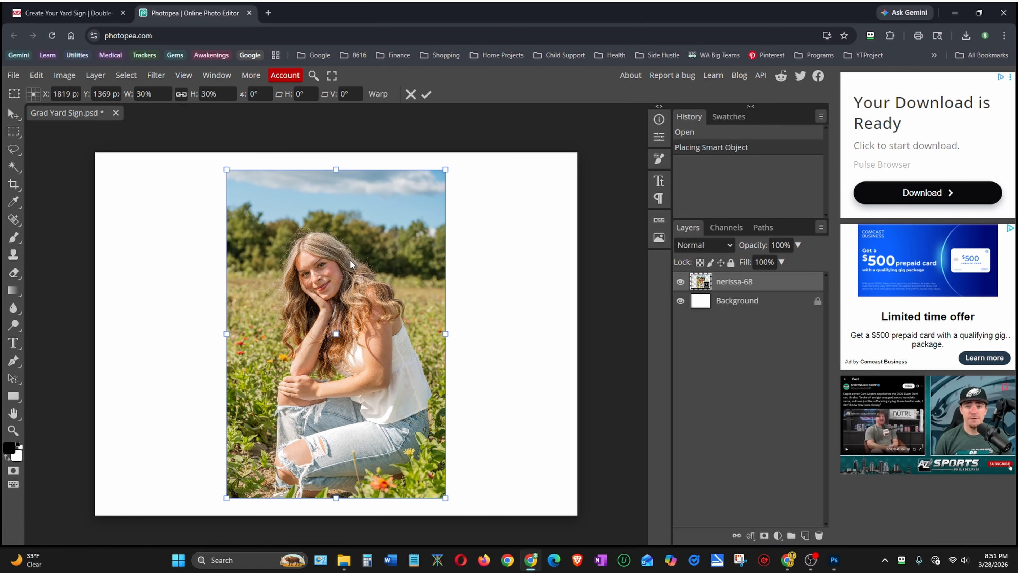
Scale the outdoor portrait to about 33% so it fills the canvas height, and align it with the canvas's right edge
{"action": "left_click_drag", "start_coordinate": [350, 264], "coordinate": [363, 280]}
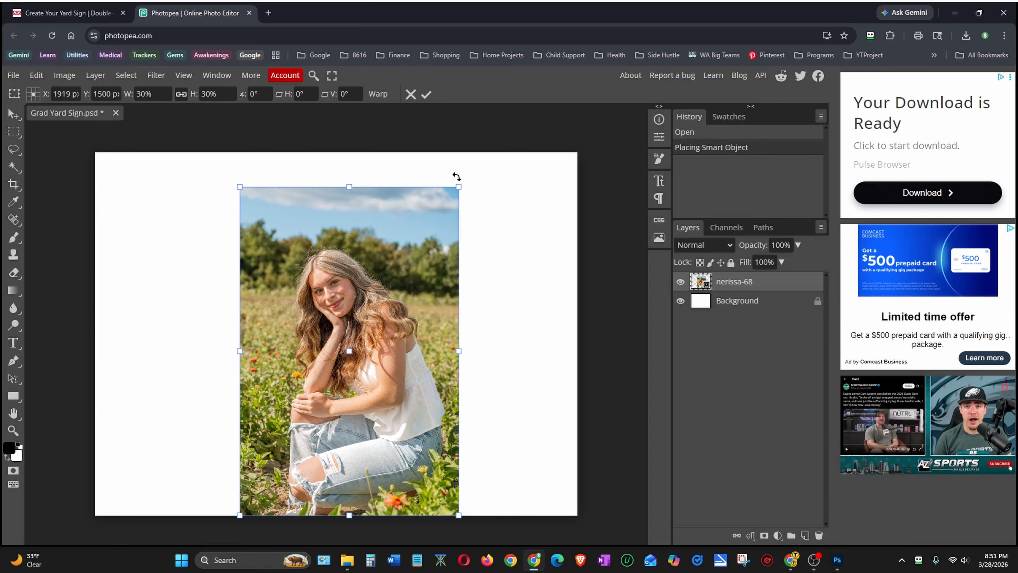
{"action": "left_click_drag", "start_coordinate": [458, 187], "coordinate": [489, 155]}
{"action": "left_click_drag", "start_coordinate": [366, 222], "coordinate": [459, 222]}
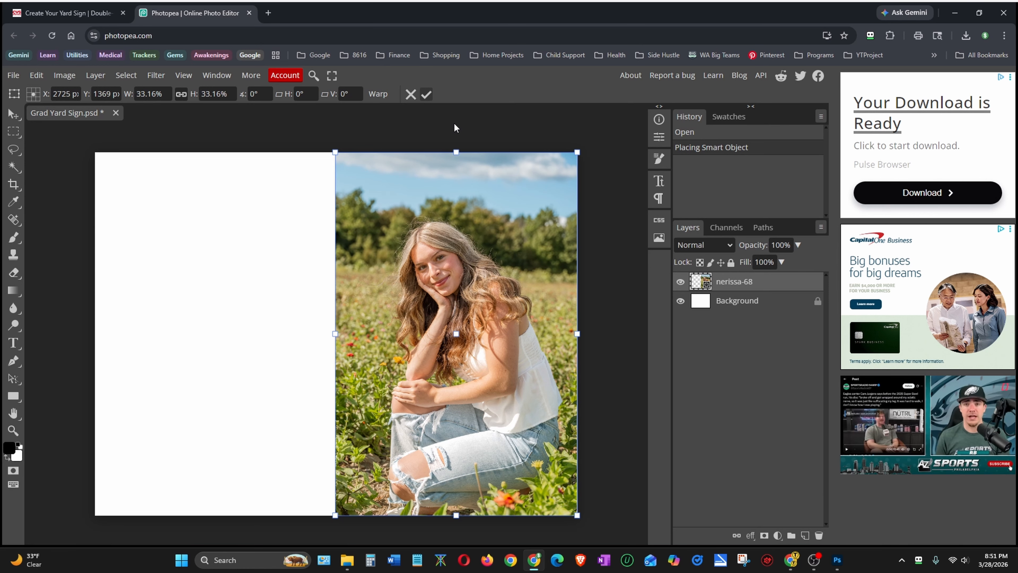
{"action": "key", "text": "Return"}
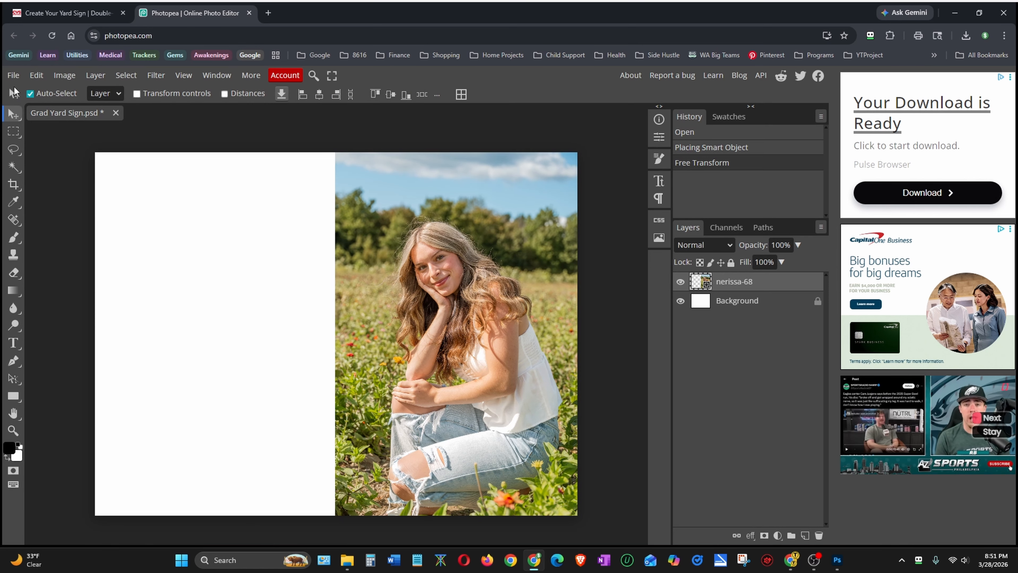
Place the first-day-of-school photo from the Grad Photo folder into the document as a new layer
{"action": "left_click", "coordinate": [13, 76]}
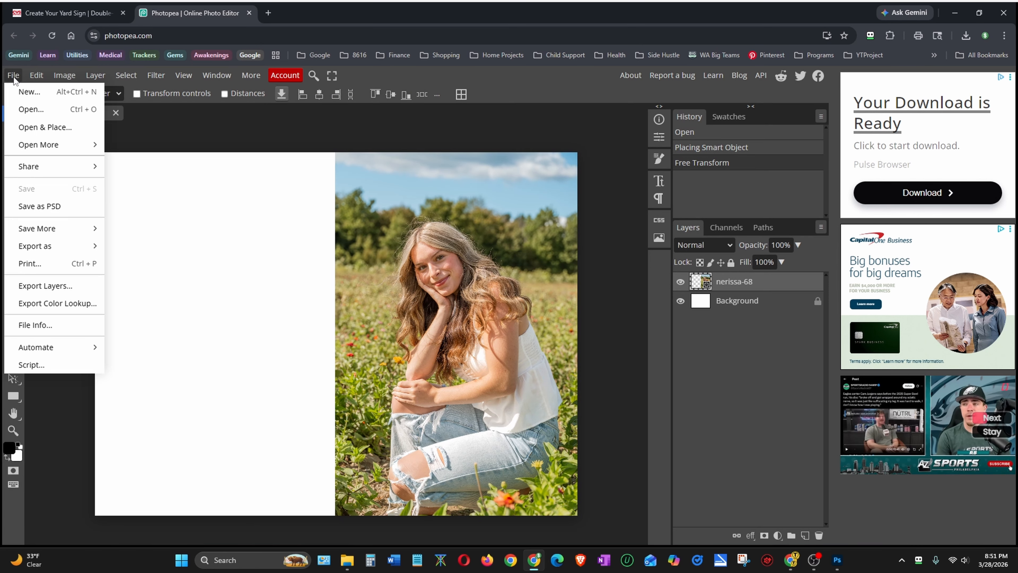
{"action": "left_click", "coordinate": [30, 128]}
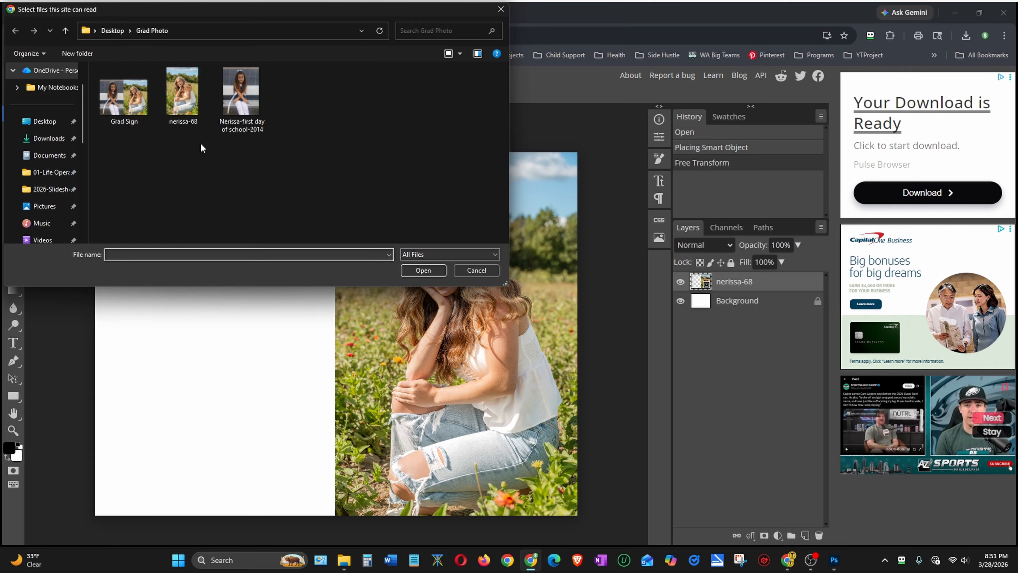
{"action": "left_click", "coordinate": [245, 97]}
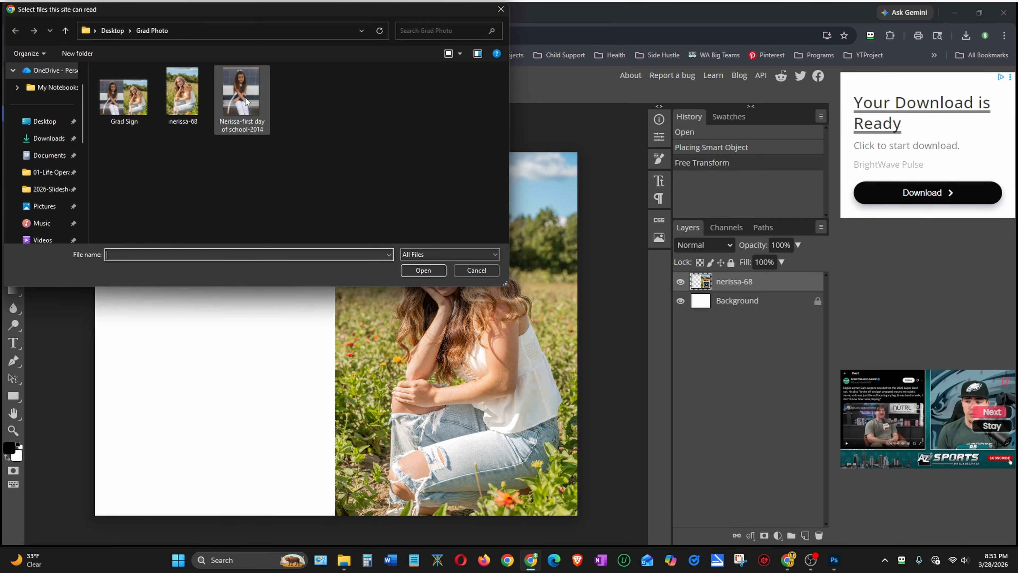
{"action": "left_click", "coordinate": [410, 264]}
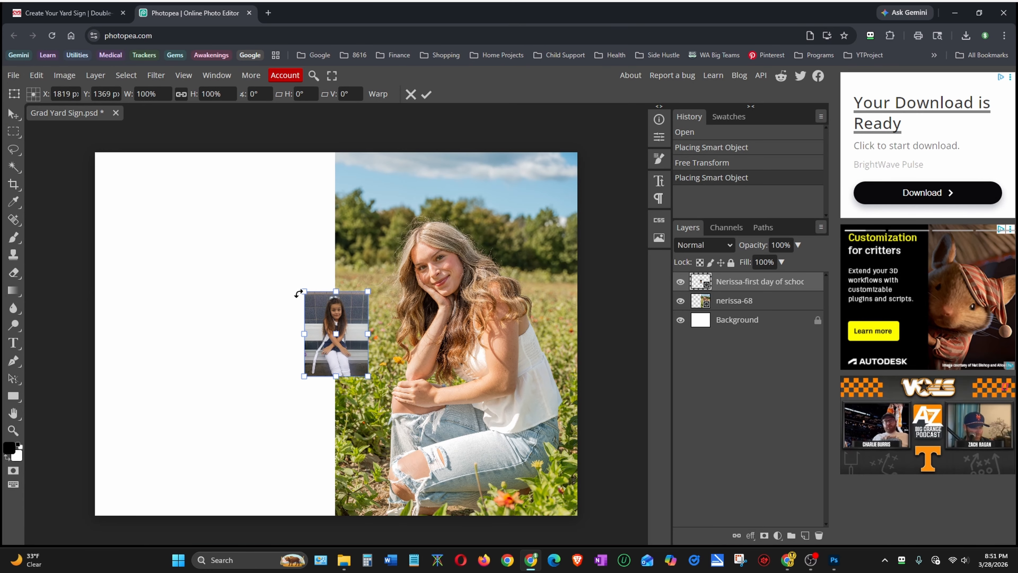
Scale the first-day-of-school photo to about 428% against the canvas's left edge, and stack the outdoor portrait layer above it
{"action": "left_click_drag", "start_coordinate": [304, 289], "coordinate": [175, 169]}
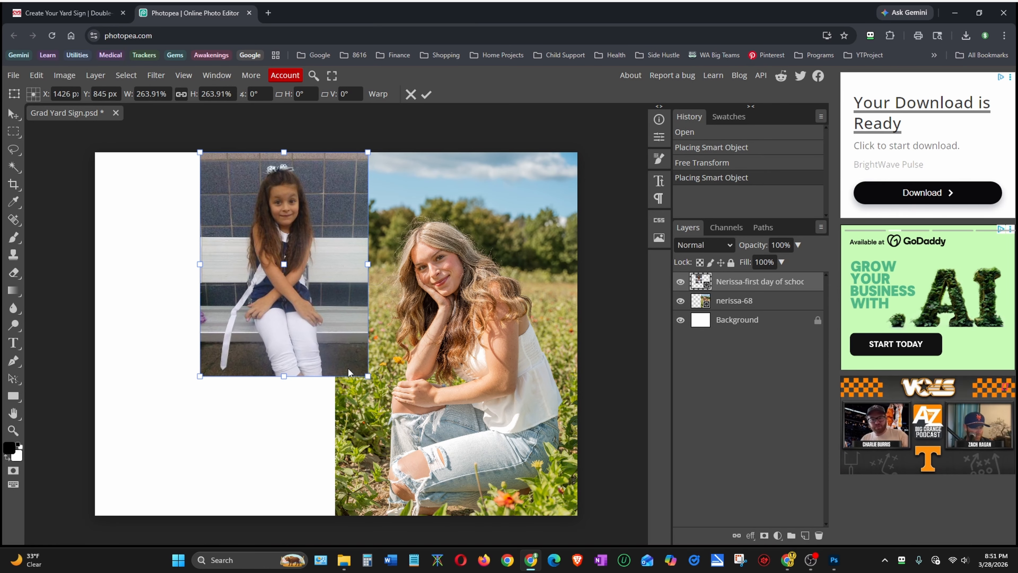
{"action": "left_click_drag", "start_coordinate": [364, 376], "coordinate": [479, 521]}
{"action": "left_click_drag", "start_coordinate": [327, 258], "coordinate": [222, 259]}
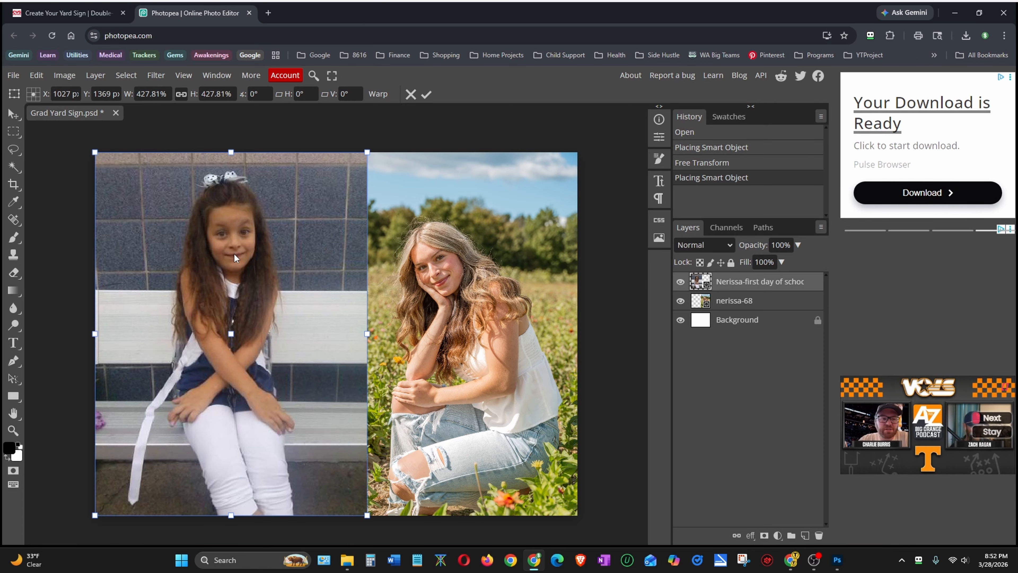
{"action": "left_click", "coordinate": [427, 95]}
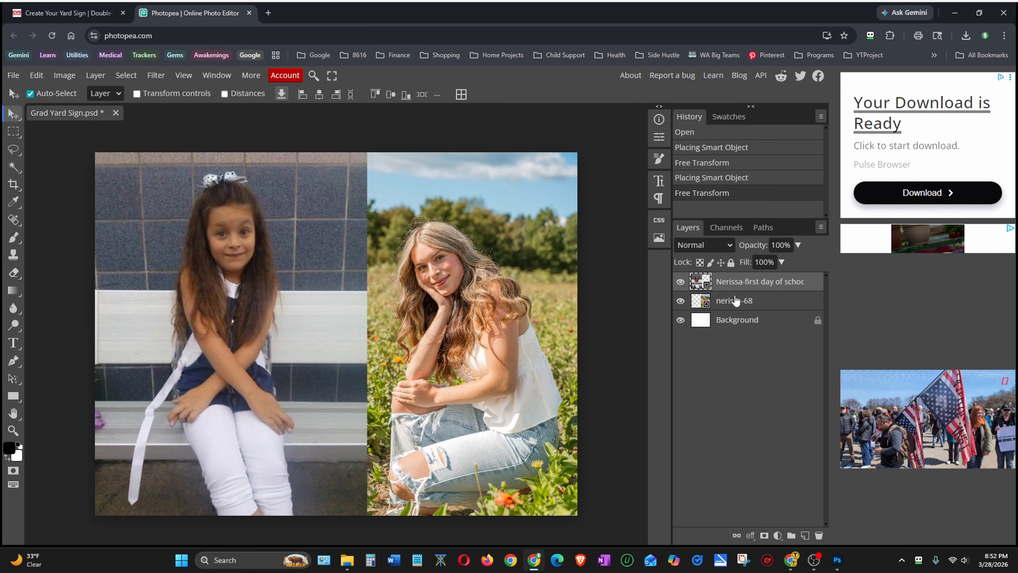
{"action": "mouse_move", "coordinate": [734, 286]}
{"action": "left_mouse_down"}
{"action": "mouse_move", "coordinate": [734, 304]}
{"action": "mouse_move", "coordinate": [732, 281]}
{"action": "left_mouse_up"}
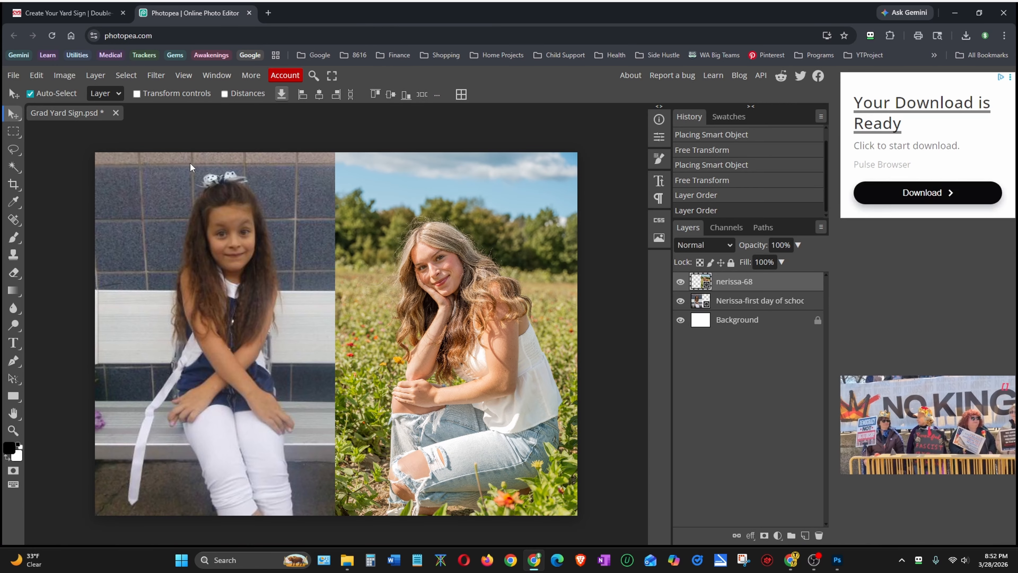
Export the two-photo layout as a JPG to this device's storage, allowing Photopea file access for this visit only
{"action": "left_click", "coordinate": [12, 77]}
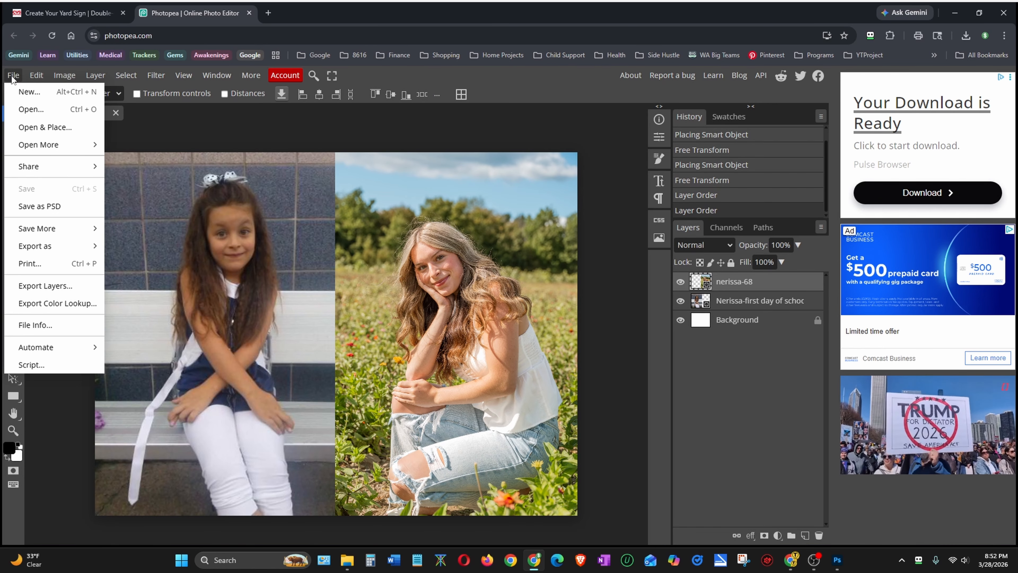
{"action": "mouse_move", "coordinate": [36, 246]}
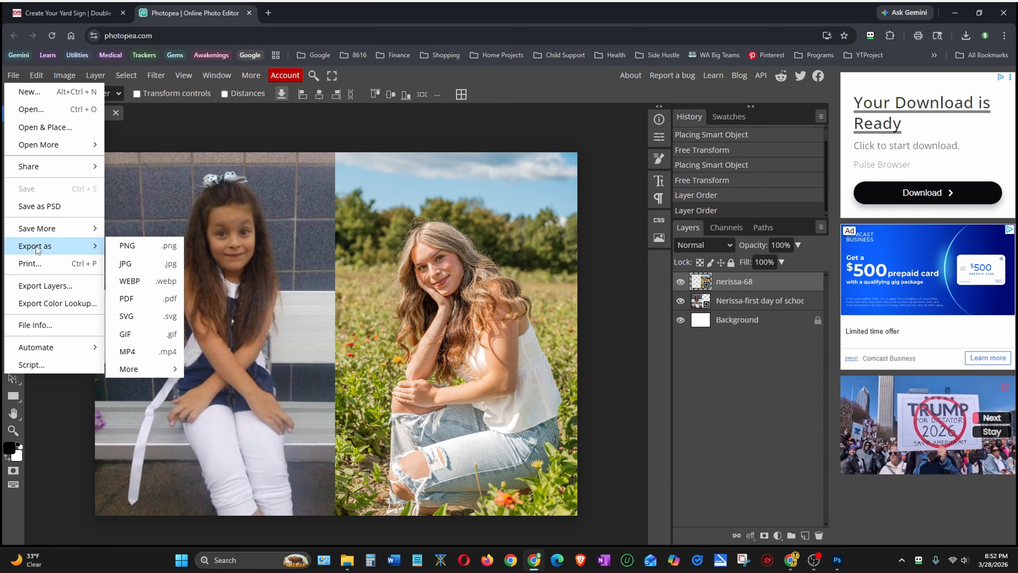
{"action": "left_click", "coordinate": [130, 265]}
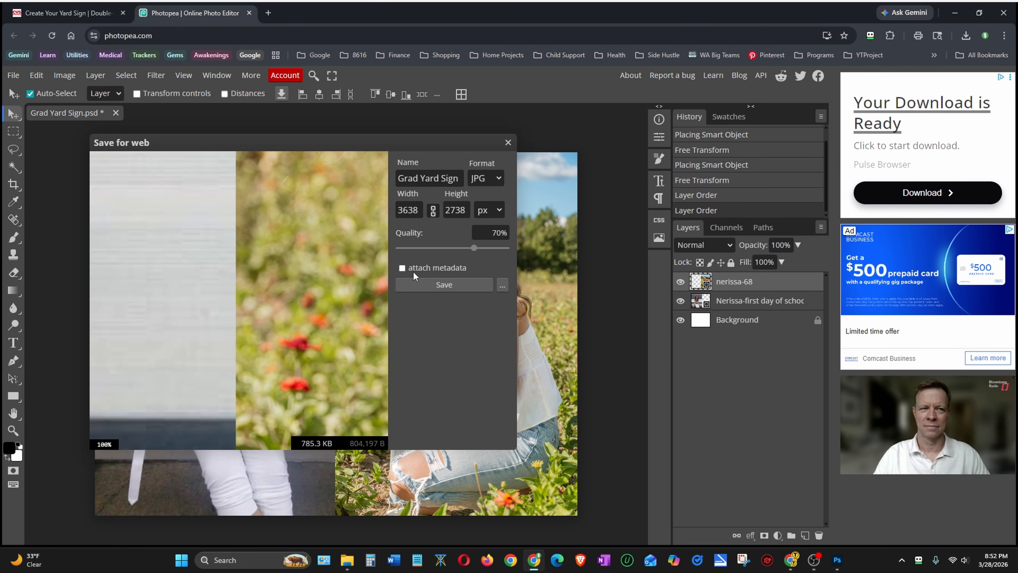
{"action": "left_click", "coordinate": [502, 285]}
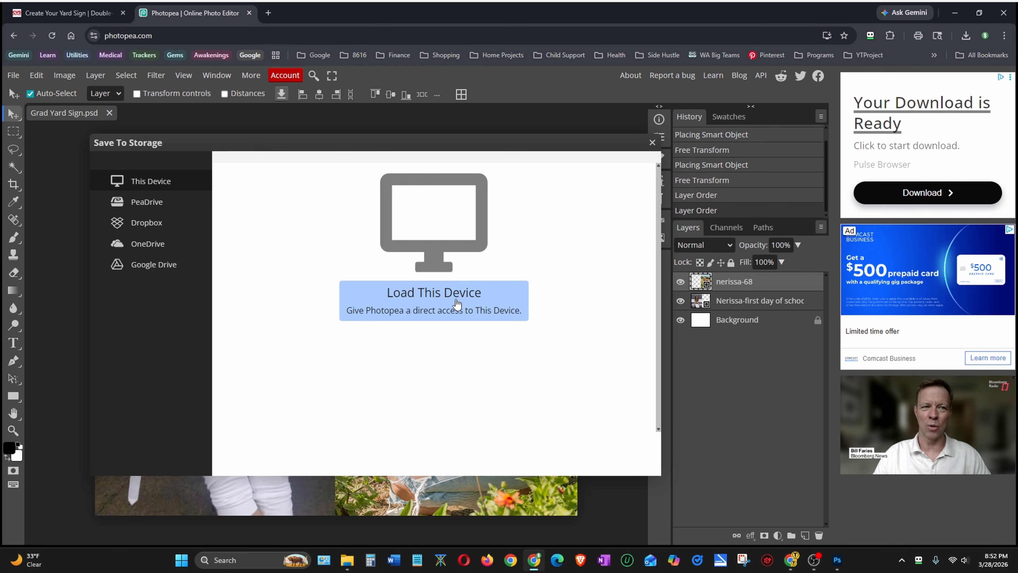
{"action": "left_click", "coordinate": [441, 307]}
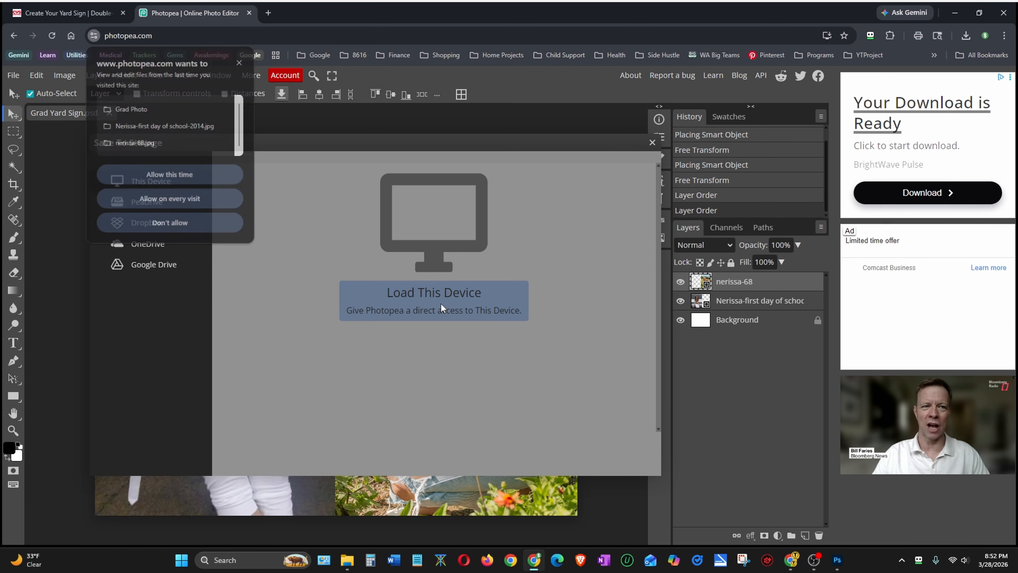
{"action": "left_click", "coordinate": [189, 177]}
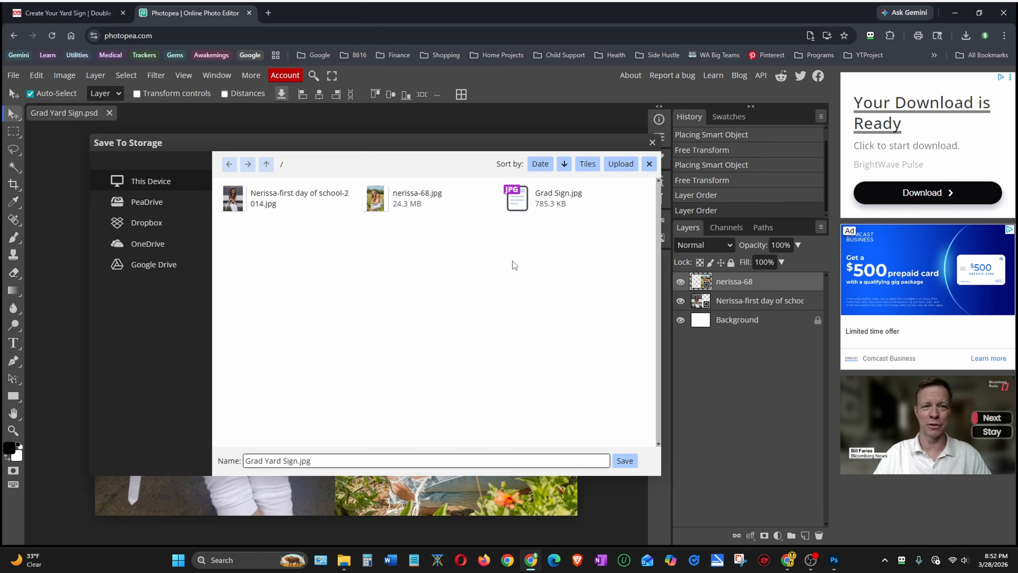
Name the exported image Grad Yard Sign2.jpg and save it alongside the source photos
{"action": "left_click", "coordinate": [317, 458]}
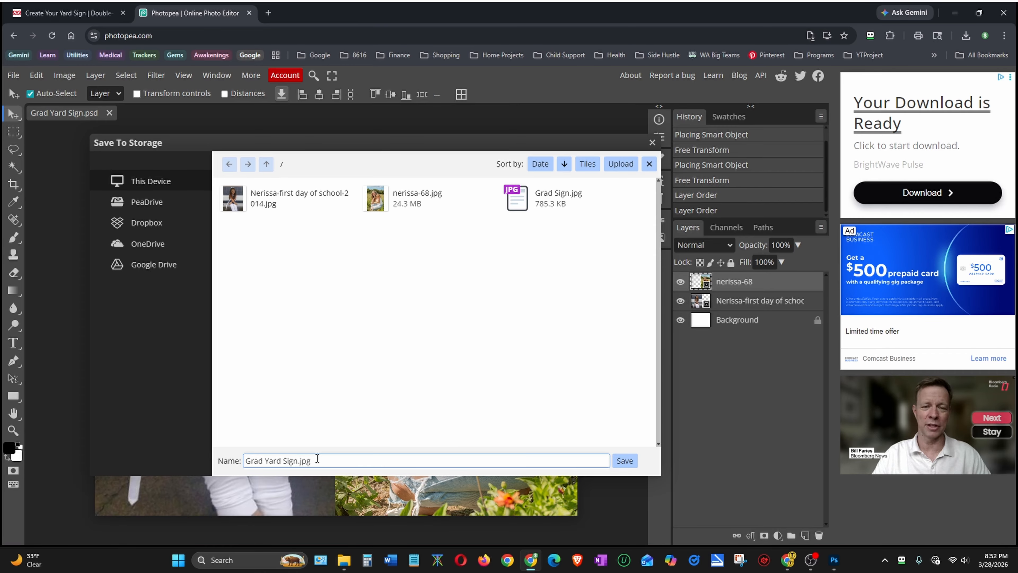
{"action": "type", "text": "2"}
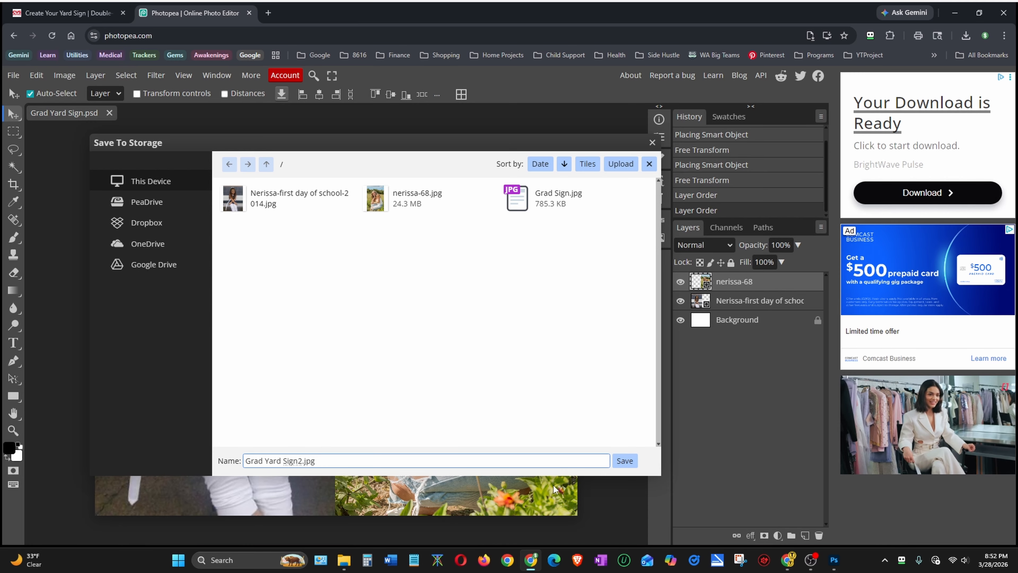
{"action": "left_click", "coordinate": [625, 461]}
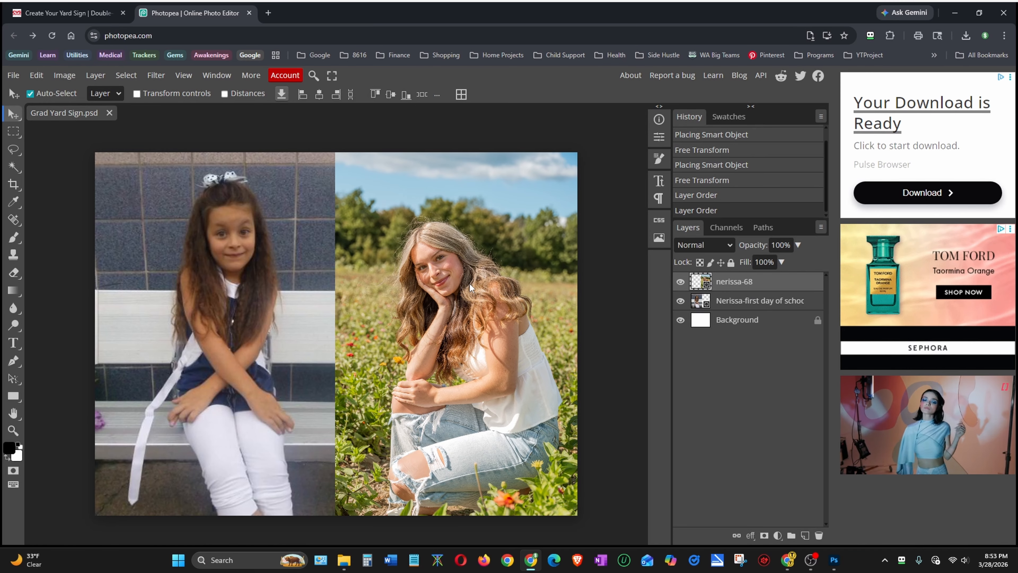
Nudge the outdoor portrait straight up until the top of the graduate's head is roughly level with the young girl's
{"action": "key", "text": "Up"}
{"action": "key", "text": "Up"}
{"action": "key", "text": "Up"}
{"action": "key", "text": "Up"}
{"action": "key", "text": "Up"}
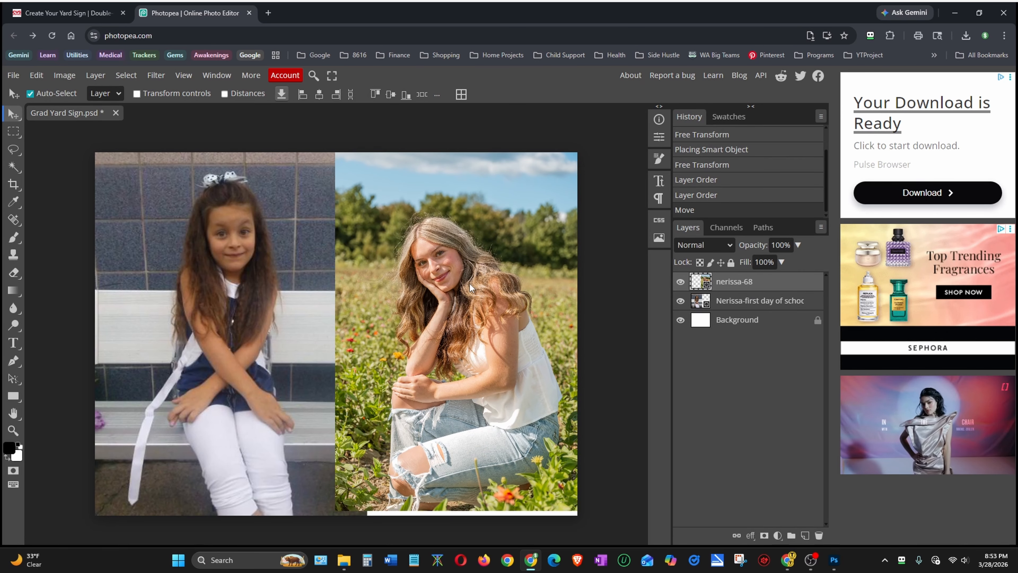
{"action": "key", "text": "Up"}
{"action": "key", "text": "Up"}
{"action": "key", "text": "Up"}
{"action": "key", "text": "Up"}
{"action": "key", "text": "Up"}
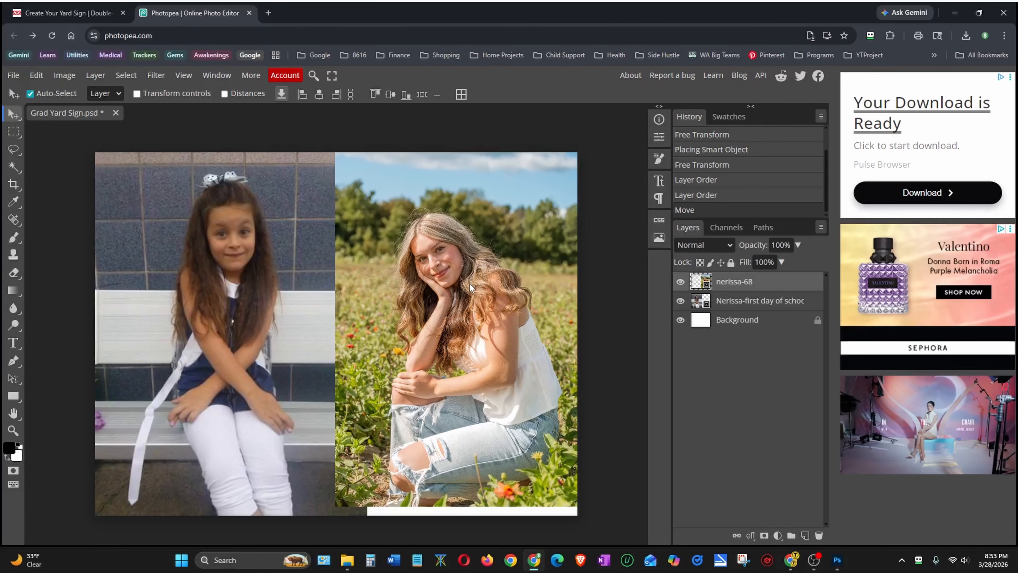
{"action": "key", "text": "Up"}
{"action": "key", "text": "Up"}
{"action": "key", "text": "Up"}
{"action": "key", "text": "Up"}
{"action": "key", "text": "Up"}
{"action": "key", "text": "Up"}
{"action": "key", "text": "Up"}
{"action": "key", "text": "Up"}
{"action": "key", "text": "Up"}
{"action": "key", "text": "Up"}
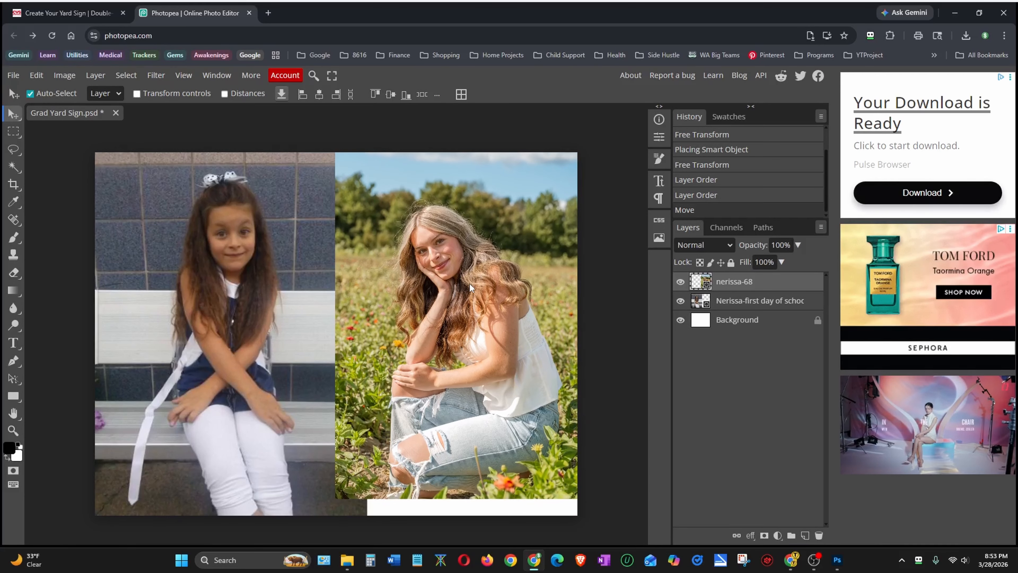
{"action": "key", "text": "Up"}
{"action": "key", "text": "Up"}
{"action": "key", "text": "Up"}
{"action": "key", "text": "Up"}
{"action": "key", "text": "Up"}
{"action": "key", "text": "Up"}
{"action": "key", "text": "Up"}
{"action": "key", "text": "Up"}
{"action": "key", "text": "Up"}
{"action": "key", "text": "Up"}
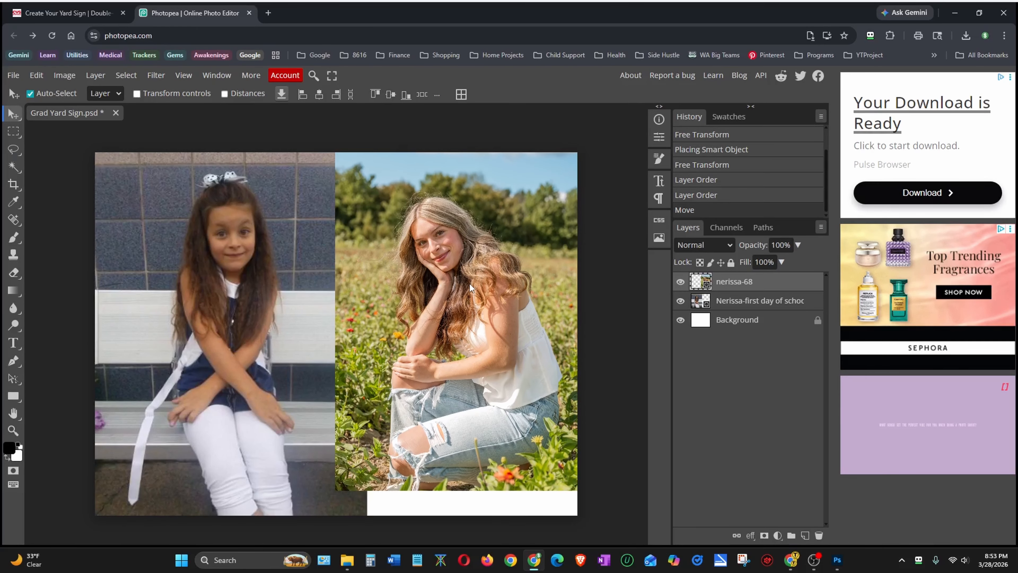
{"action": "key", "text": "Up"}
{"action": "key", "text": "Up"}
{"action": "key", "text": "Up"}
{"action": "key", "text": "Up"}
{"action": "key", "text": "Up"}
{"action": "key", "text": "Up"}
{"action": "key", "text": "Up"}
{"action": "key", "text": "Up"}
{"action": "key", "text": "Up"}
{"action": "key", "text": "Up"}
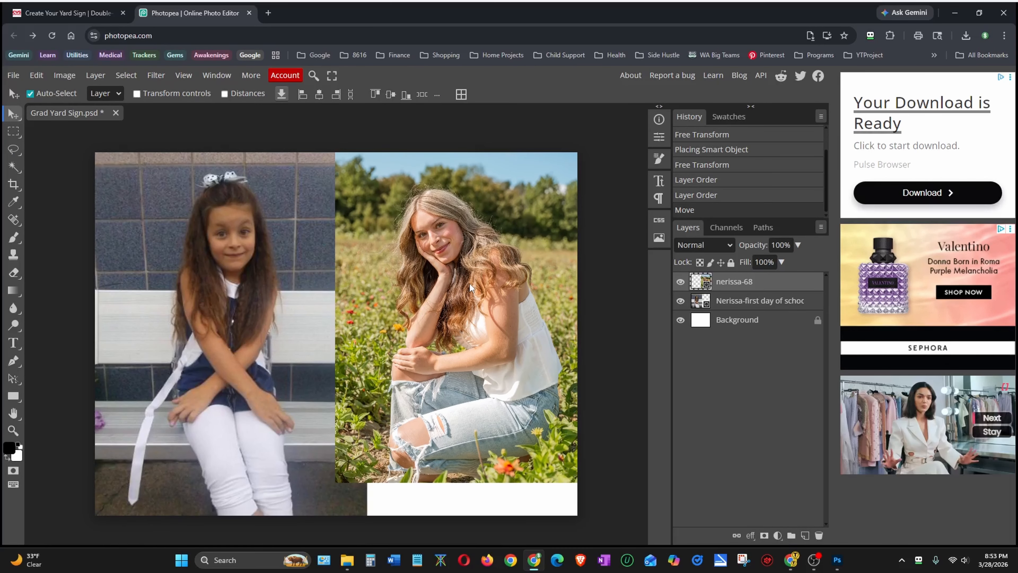
{"action": "key", "text": "Up"}
{"action": "key", "text": "Up"}
{"action": "key", "text": "Up"}
{"action": "key", "text": "Up"}
{"action": "key", "text": "Up"}
{"action": "key", "text": "Up"}
{"action": "key", "text": "Up"}
{"action": "key", "text": "Up"}
{"action": "key", "text": "Up"}
{"action": "key", "text": "Up"}
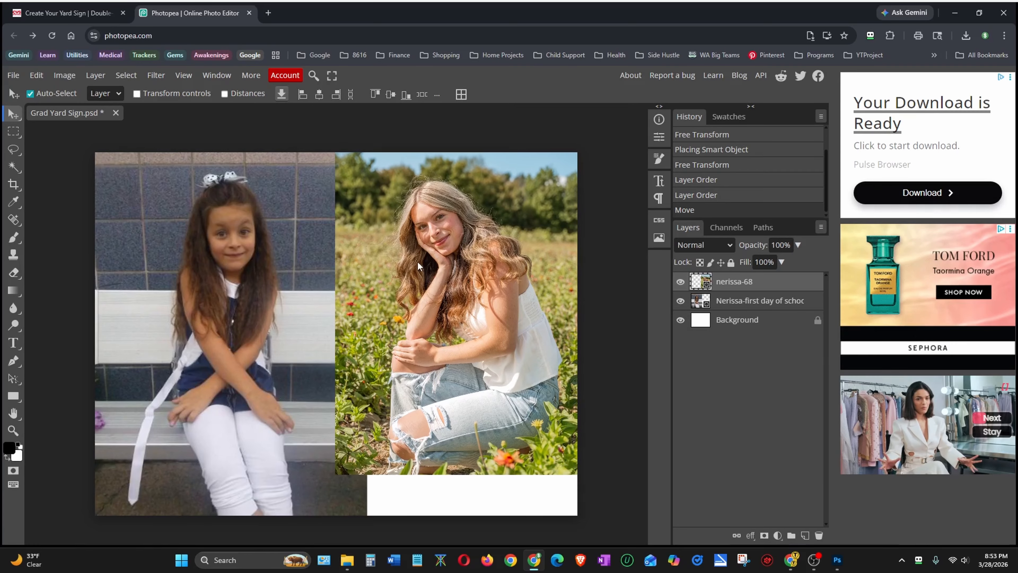
{"action": "key", "text": "Up"}
{"action": "key", "text": "Up"}
{"action": "key", "text": "Up"}
{"action": "key", "text": "Up"}
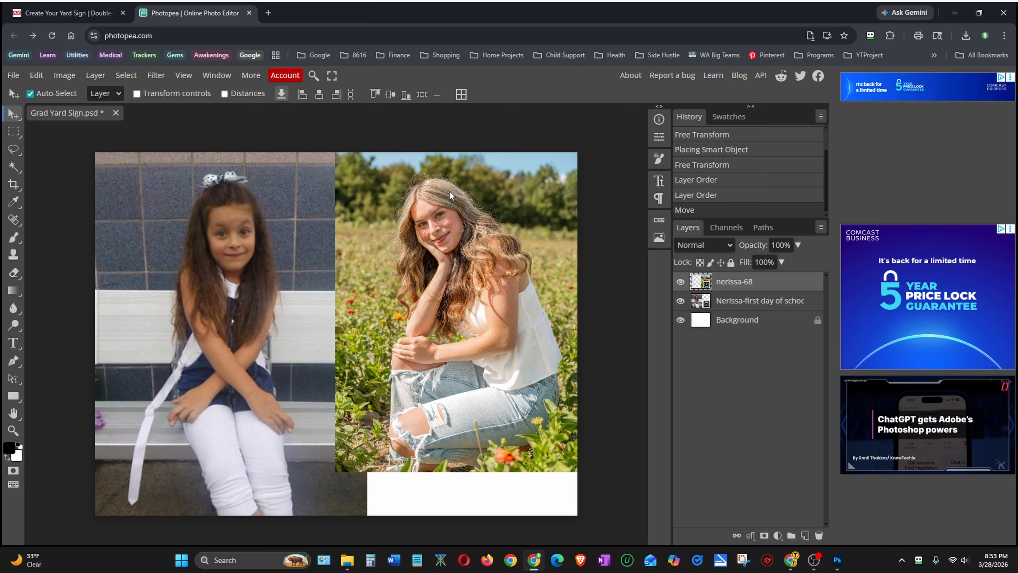
Export the adjusted two-photo layout as a JPG named Grad Yard Sign3.jpg, saved to this device alongside the source photos
{"action": "left_click", "coordinate": [14, 76]}
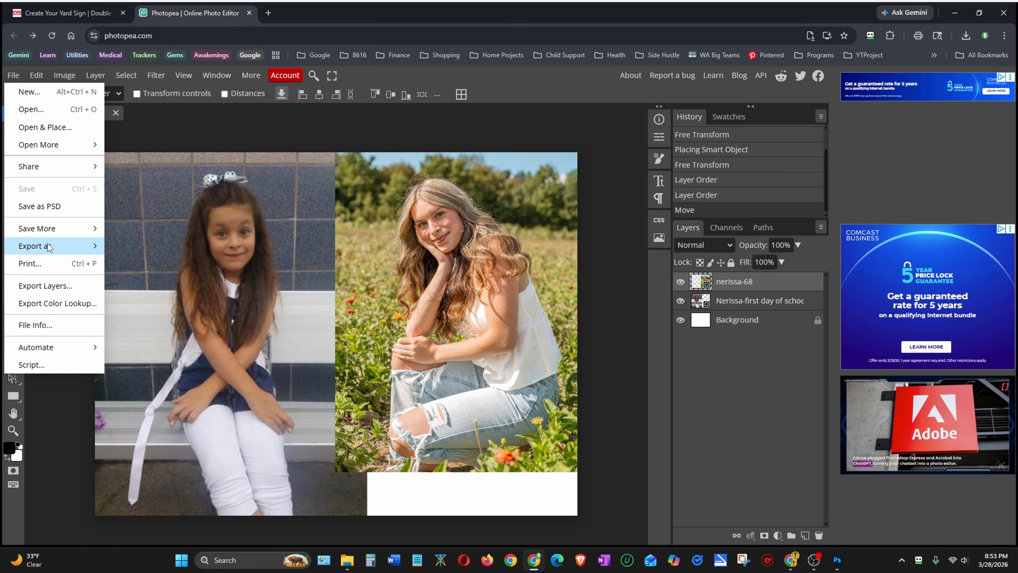
{"action": "mouse_move", "coordinate": [40, 245]}
{"action": "left_click", "coordinate": [122, 264]}
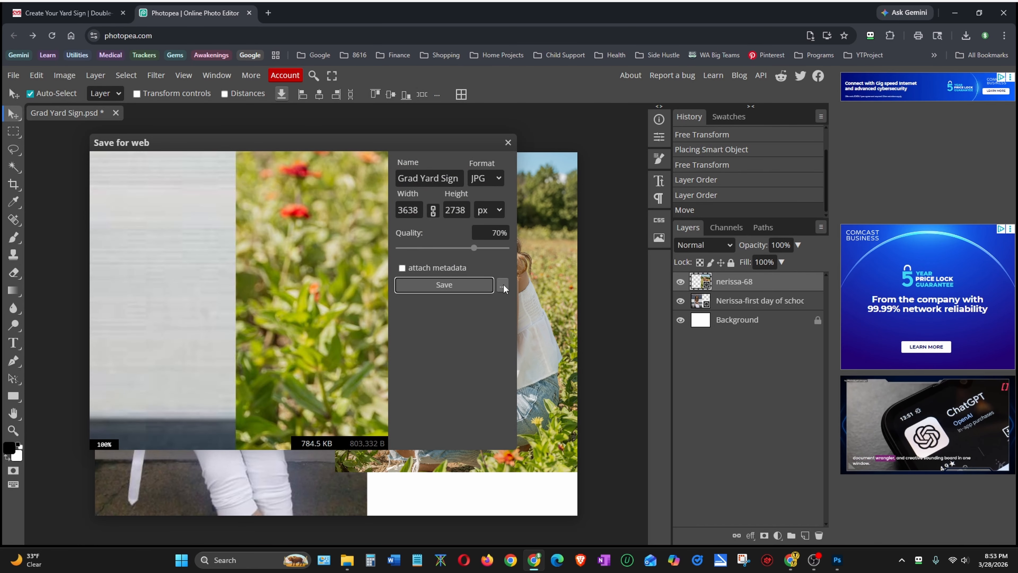
{"action": "left_click", "coordinate": [503, 285]}
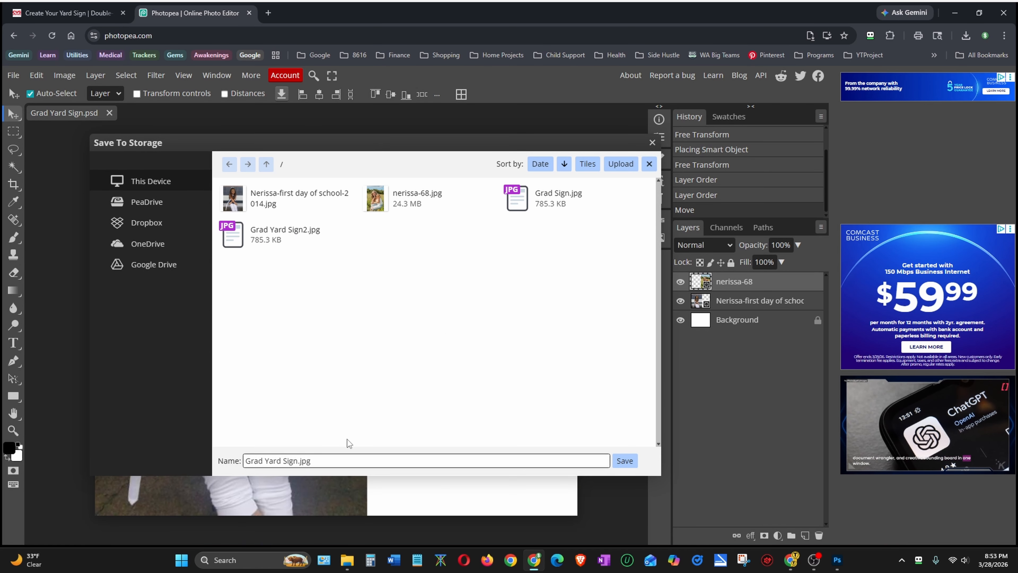
{"action": "left_click", "coordinate": [327, 460]}
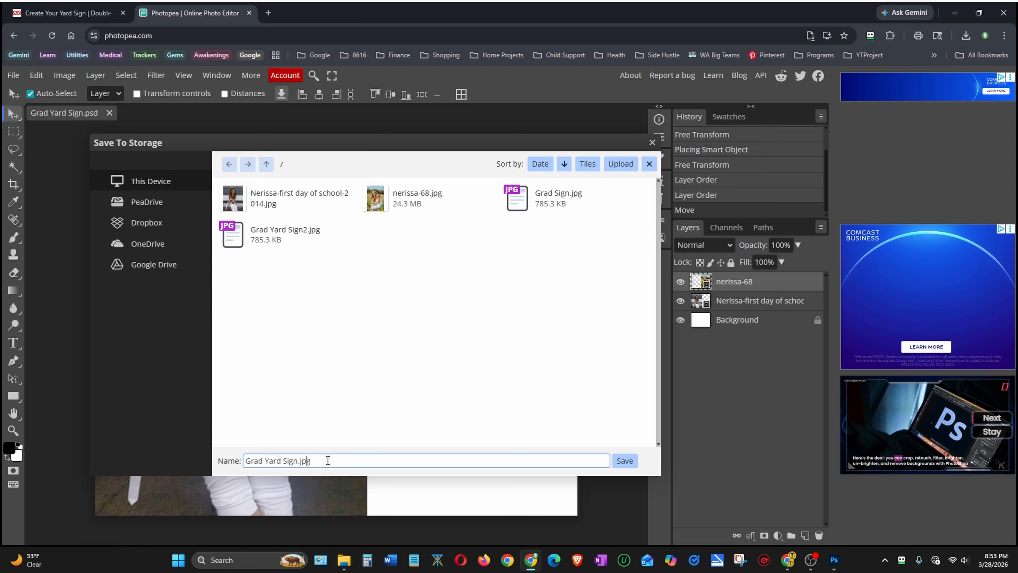
{"action": "key", "text": "Left"}
{"action": "key", "text": "Left"}
{"action": "key", "text": "Left"}
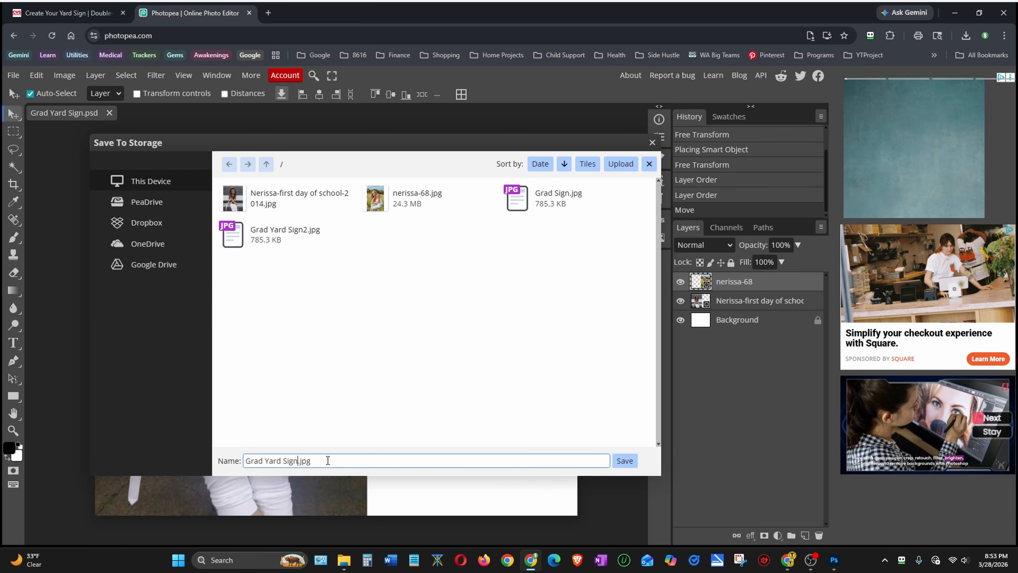
{"action": "type", "text": "3"}
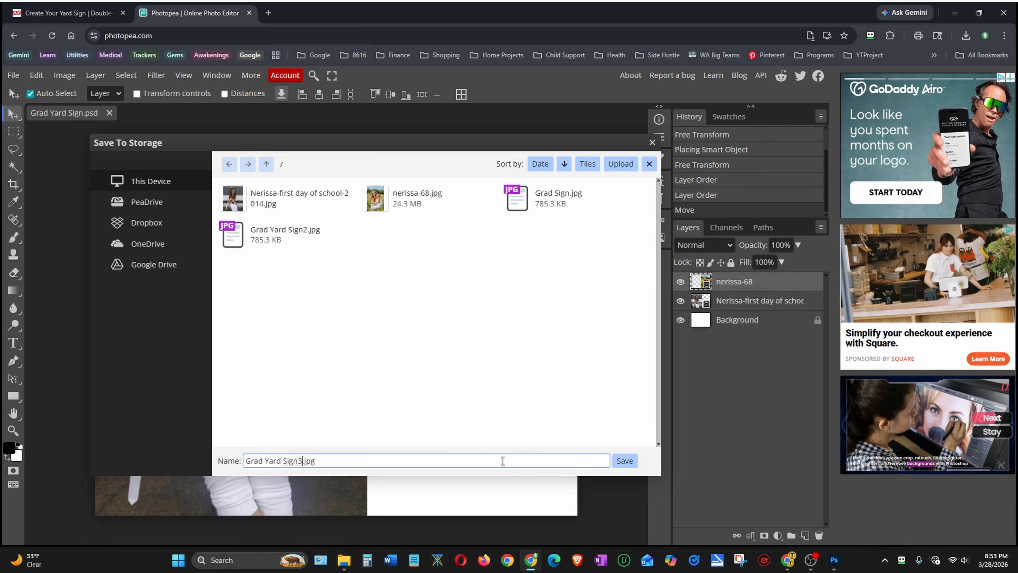
{"action": "left_click", "coordinate": [624, 461]}
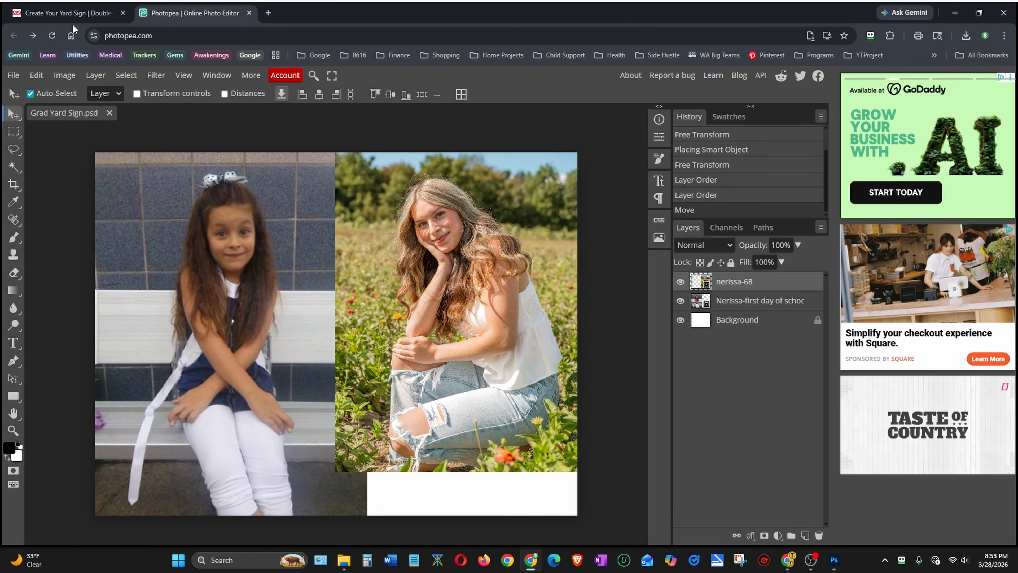
Switch to the CVS Photo yard sign builder and upload Grad Yard Sign2 and Grad Yard Sign3 from the computer's Grad Photo folder
{"action": "left_click", "coordinate": [71, 13]}
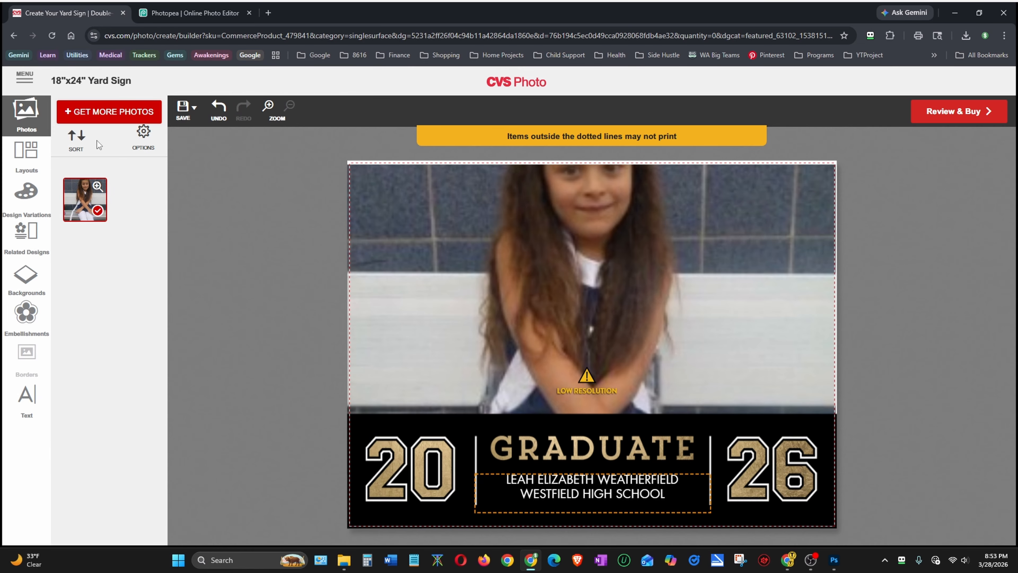
{"action": "left_click", "coordinate": [107, 116]}
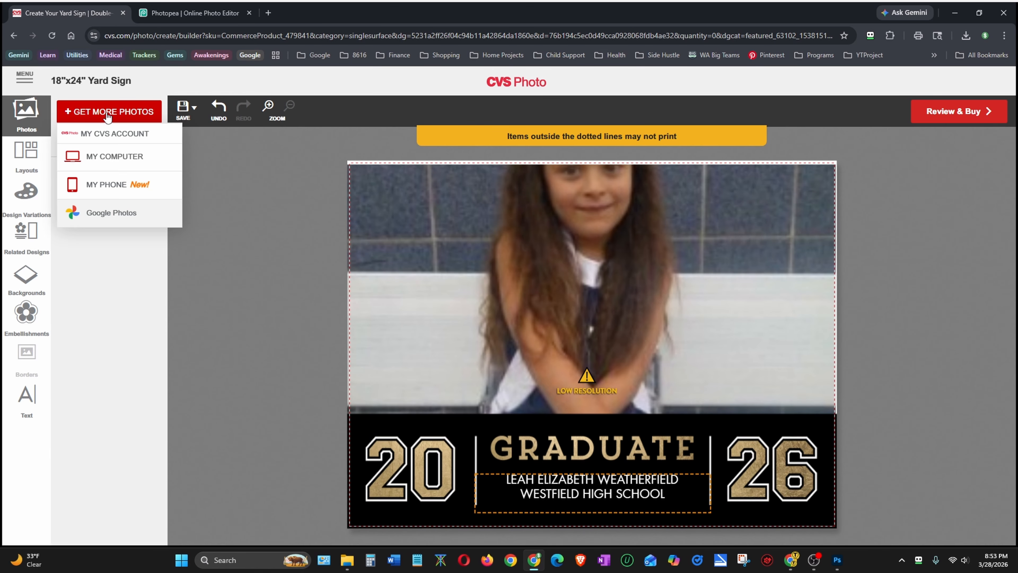
{"action": "left_click", "coordinate": [104, 160]}
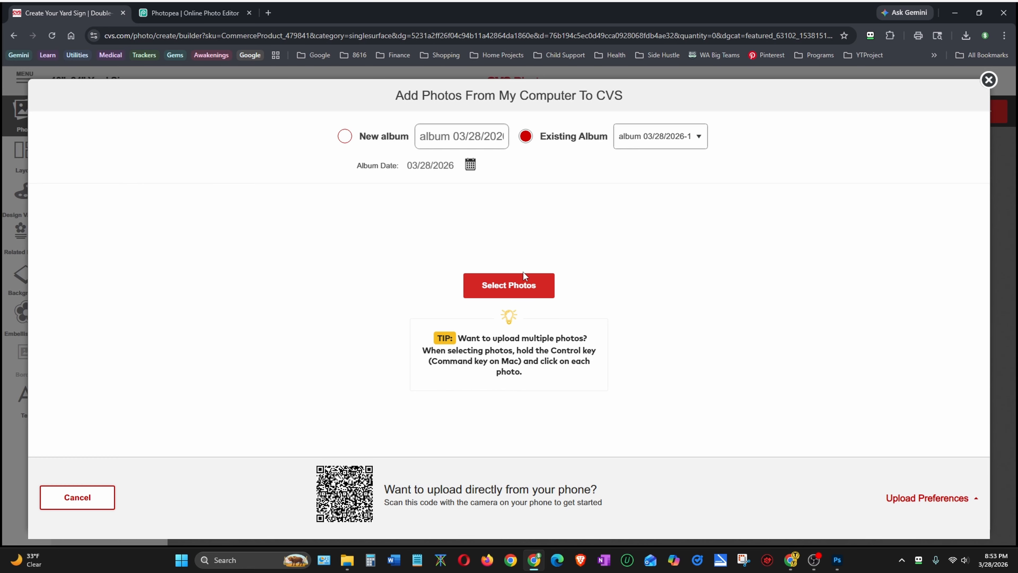
{"action": "left_click", "coordinate": [514, 283]}
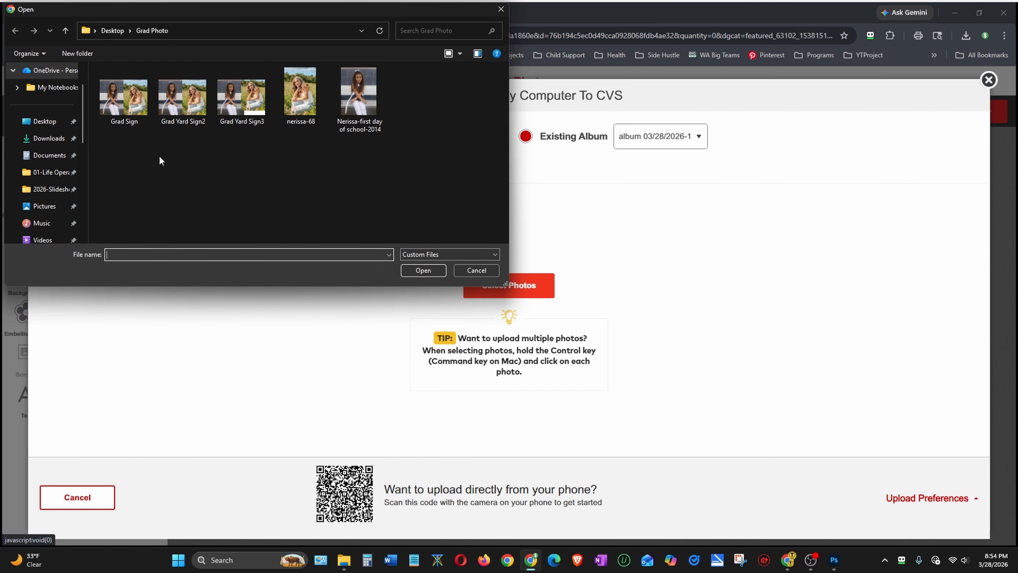
{"action": "left_click", "coordinate": [181, 103]}
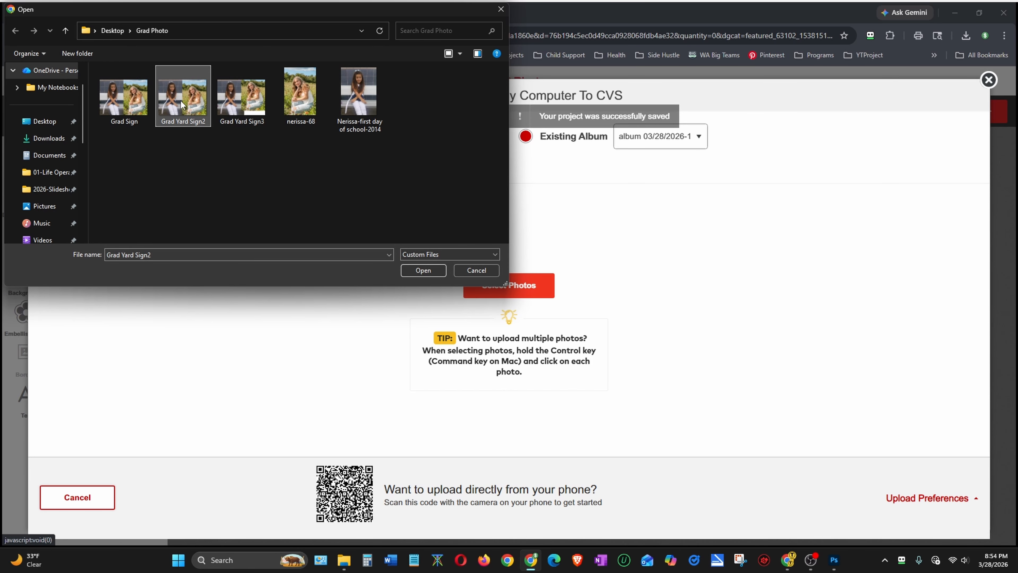
{"action": "left_click", "coordinate": [240, 97], "text": "ctrl"}
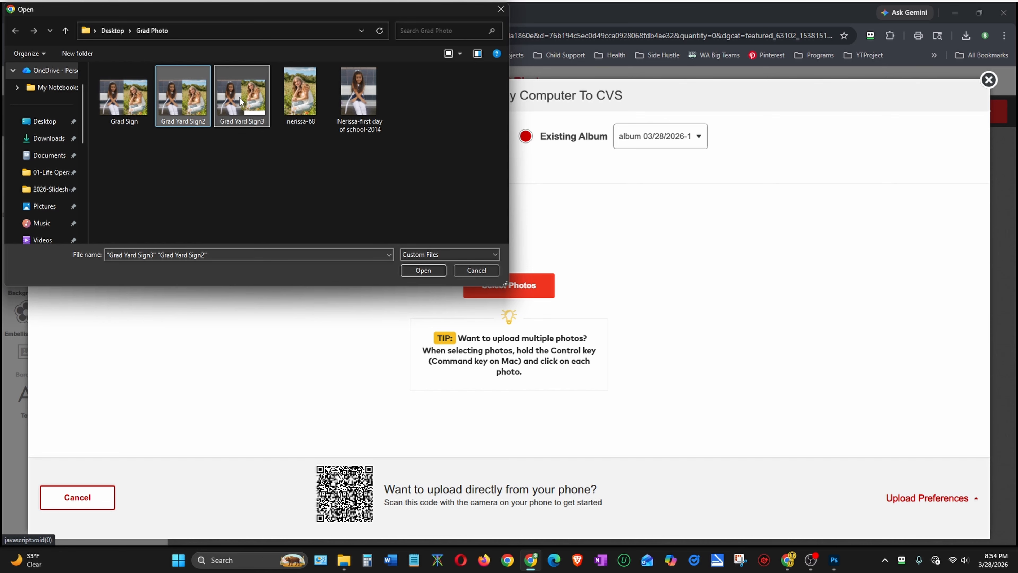
{"action": "left_click", "coordinate": [410, 270]}
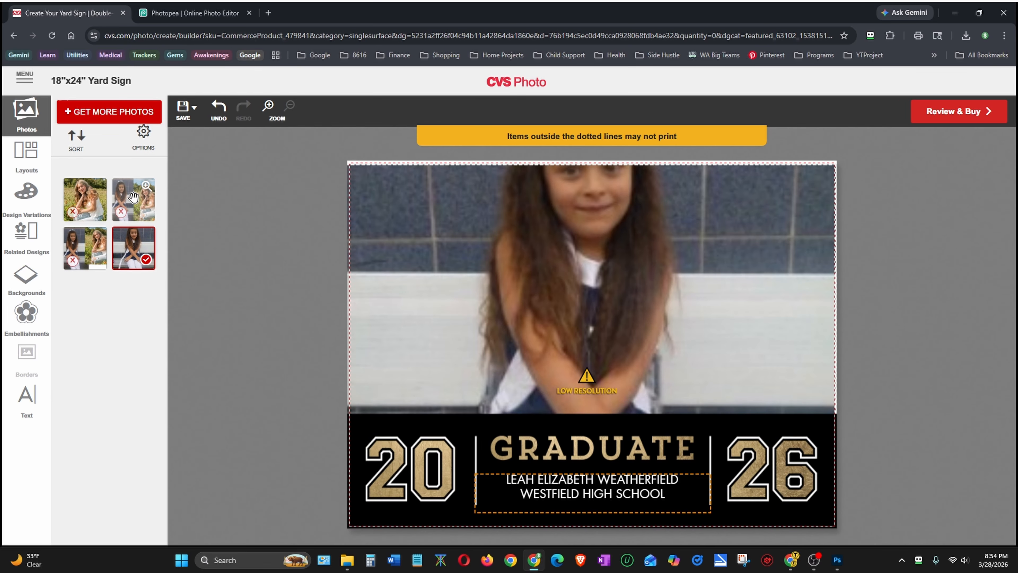
Replace the picture in the yard sign's photo area with the uploaded side-by-side image that has no white strip
{"action": "left_click_drag", "start_coordinate": [132, 196], "coordinate": [499, 240]}
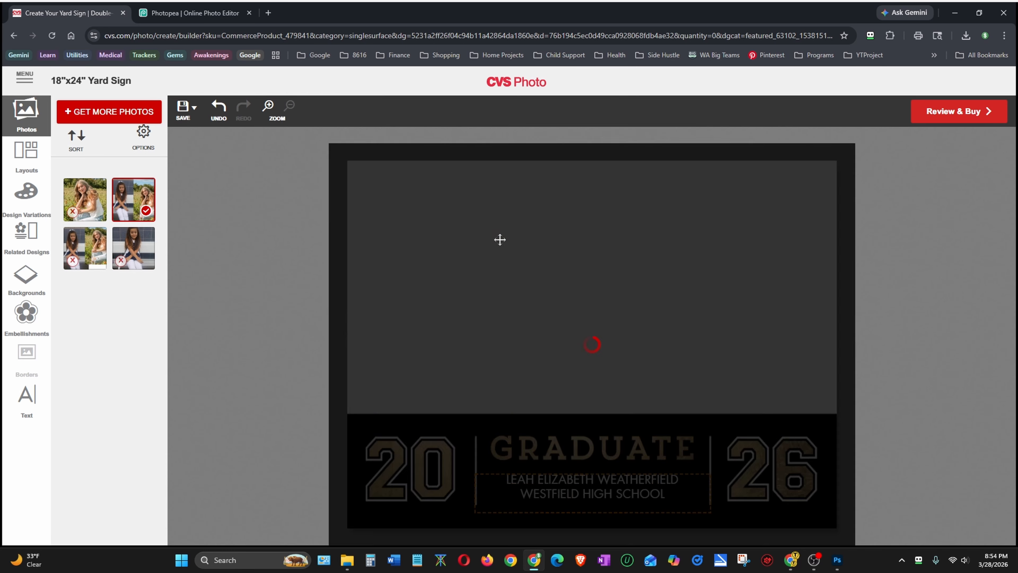